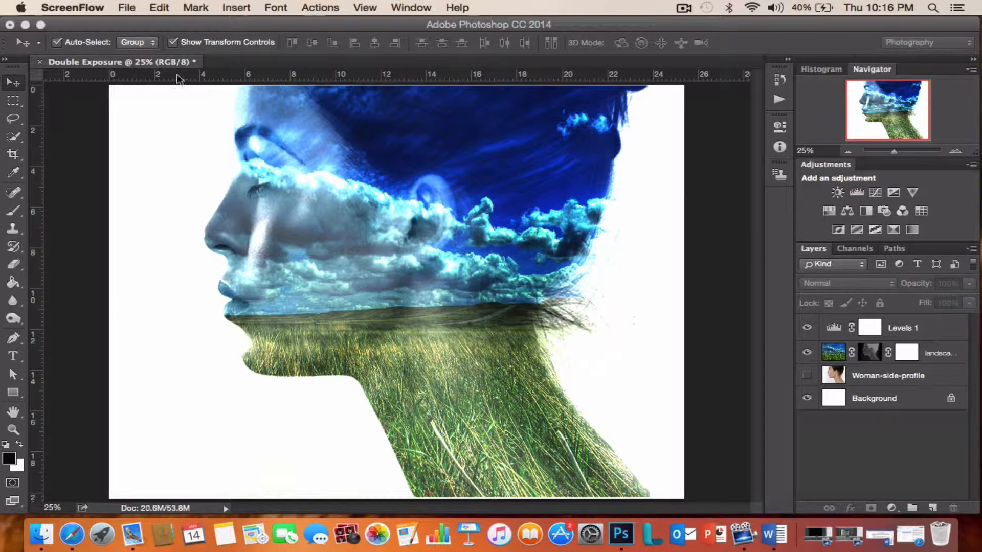
Create a new document named Double Exposure using the Photo preset at Landscape, 8 x 10.
{"action": "left_click", "coordinate": [123, 159]}
{"action": "left_click", "coordinate": [122, 7]}
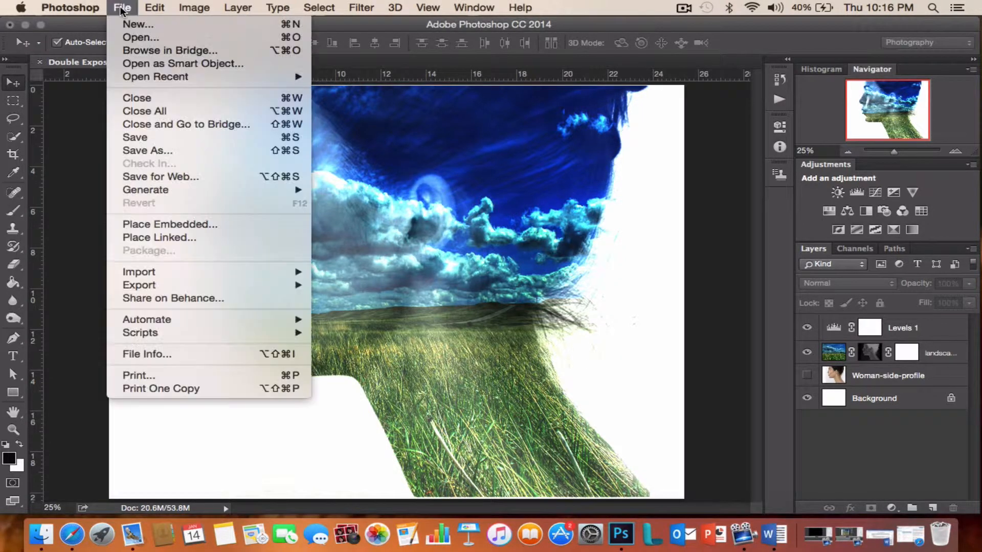
{"action": "left_click", "coordinate": [129, 20]}
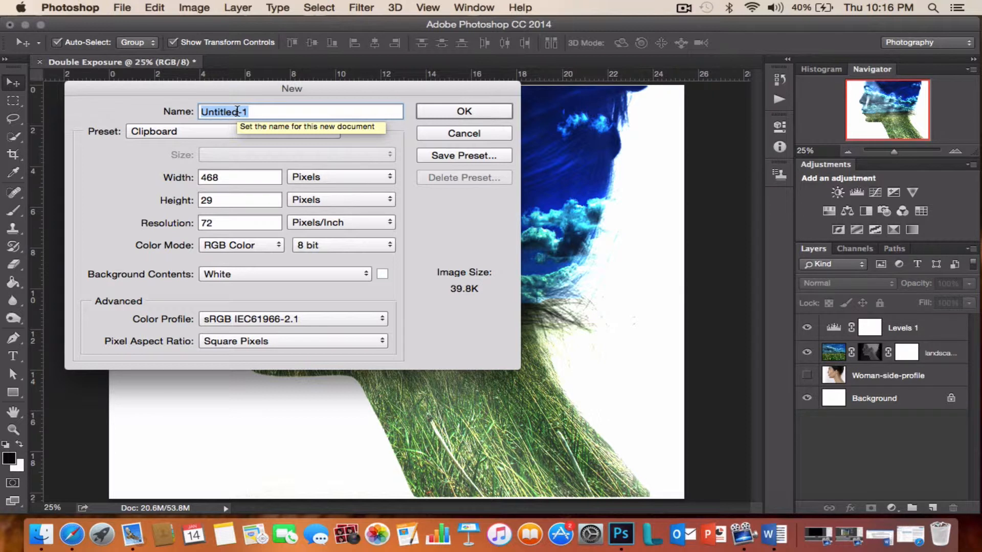
{"action": "type", "text": "Double Exposure"}
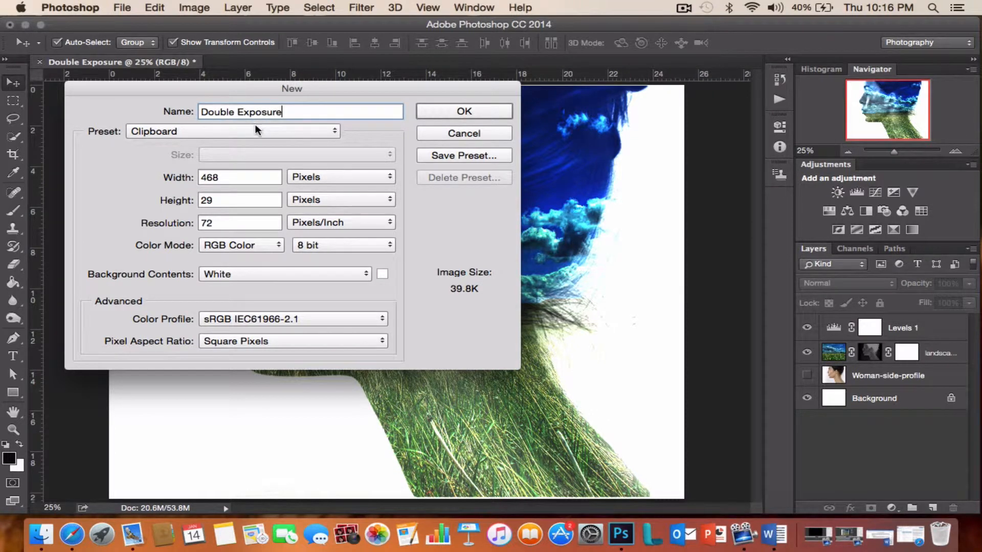
{"action": "left_click", "coordinate": [255, 126]}
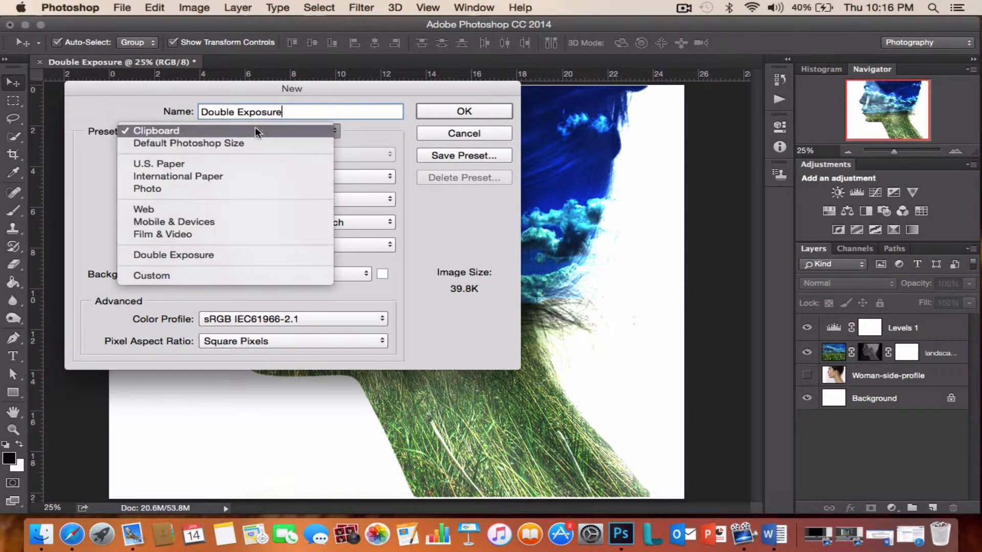
{"action": "left_click", "coordinate": [246, 187]}
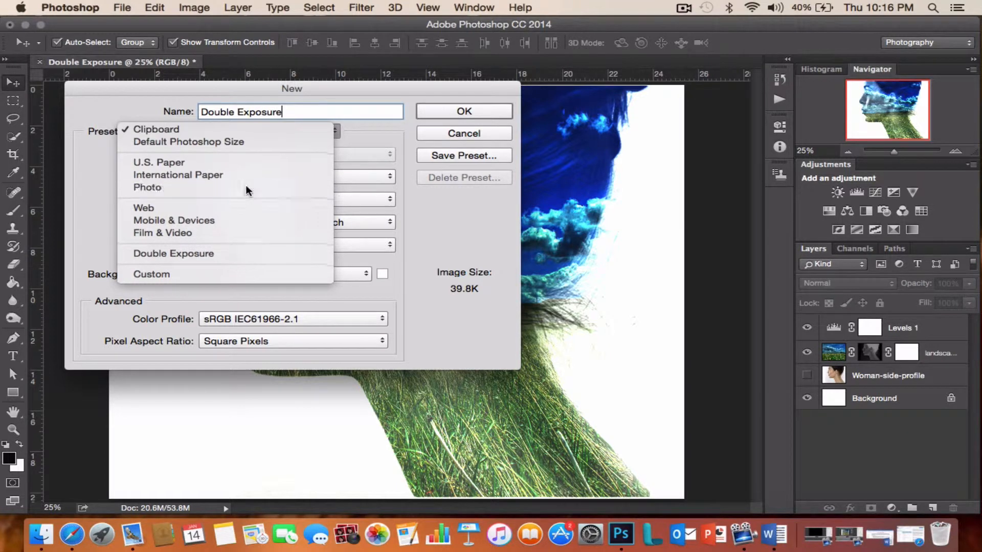
{"action": "left_click", "coordinate": [302, 156]}
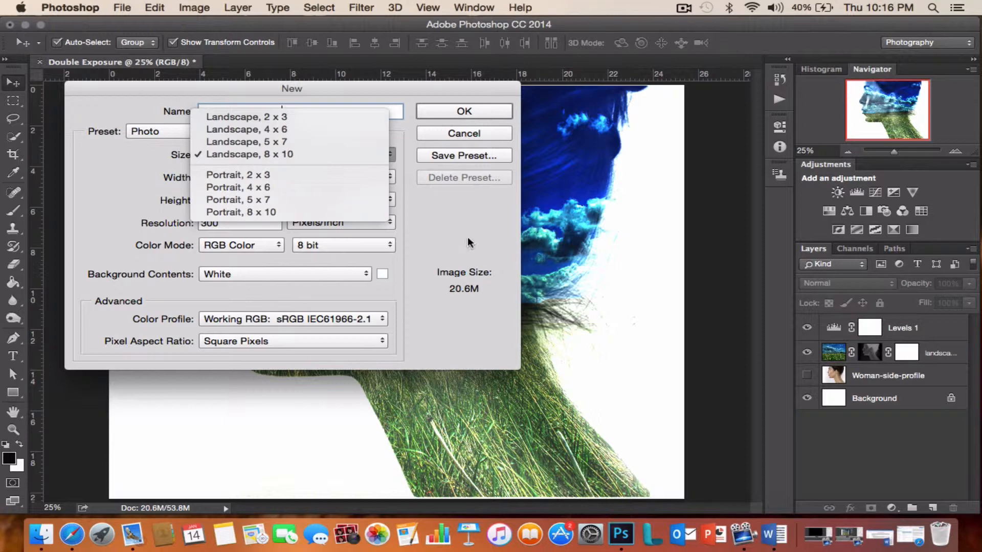
{"action": "left_click", "coordinate": [468, 110]}
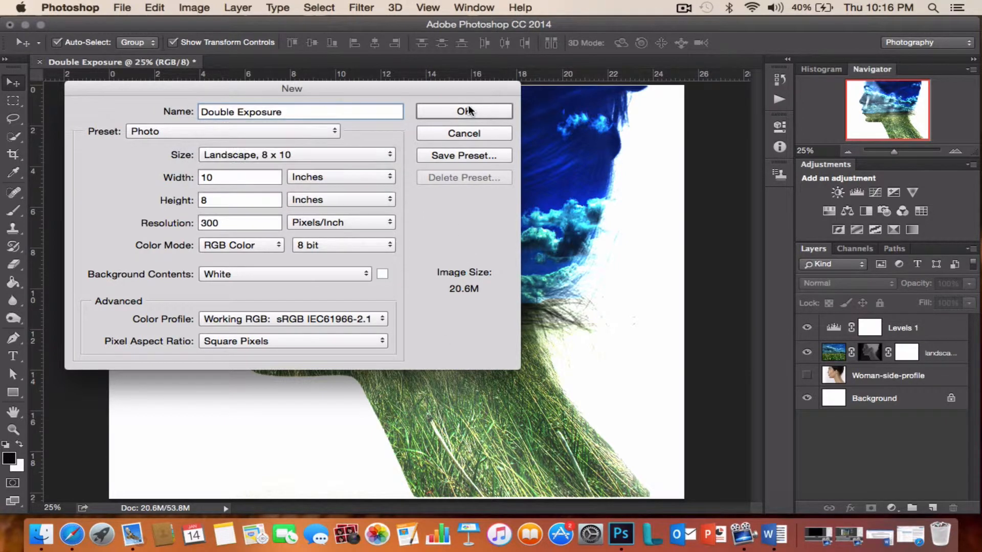
{"action": "left_click", "coordinate": [471, 110]}
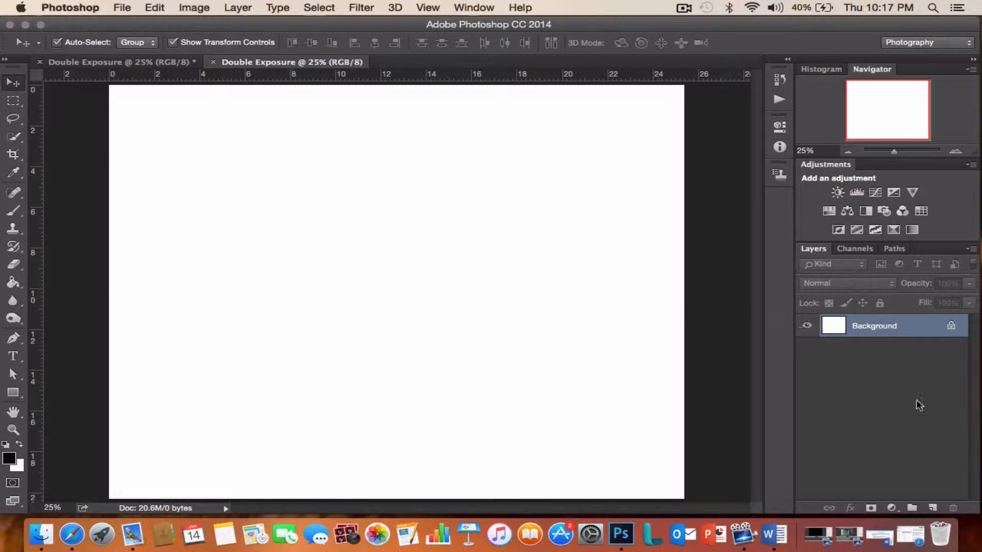
Add two empty layers above the Background layer.
{"action": "left_click", "coordinate": [933, 508]}
{"action": "left_click", "coordinate": [933, 508]}
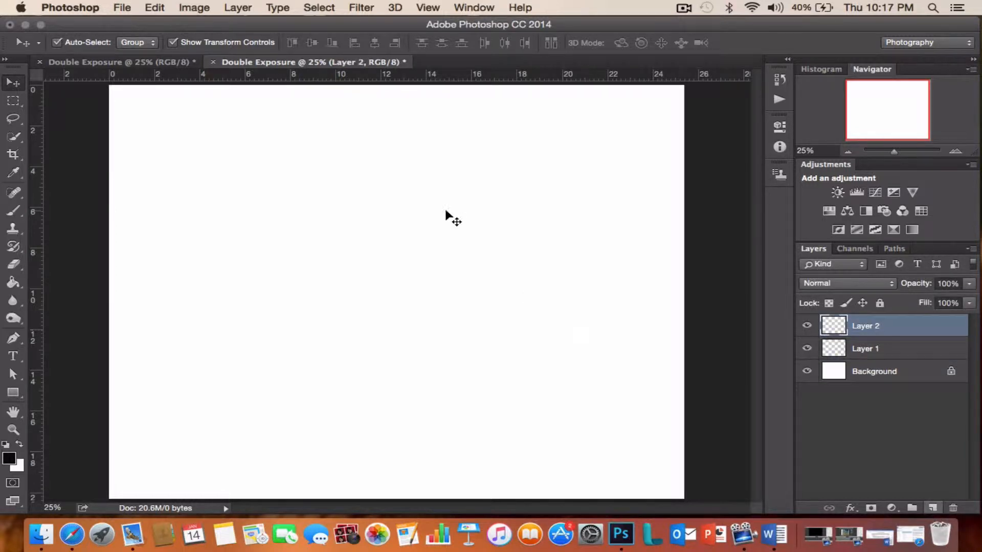
{"action": "left_click", "coordinate": [238, 8]}
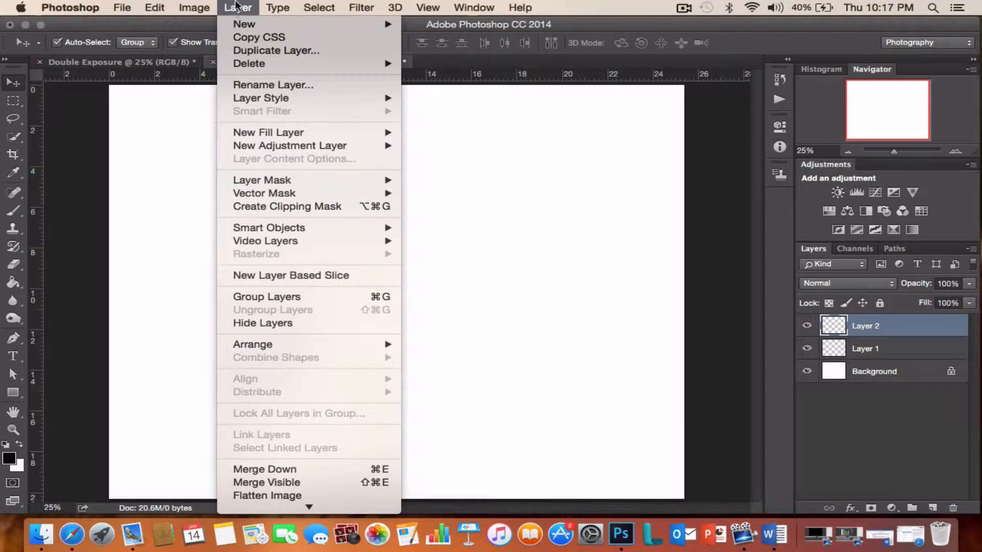
{"action": "left_click", "coordinate": [237, 6]}
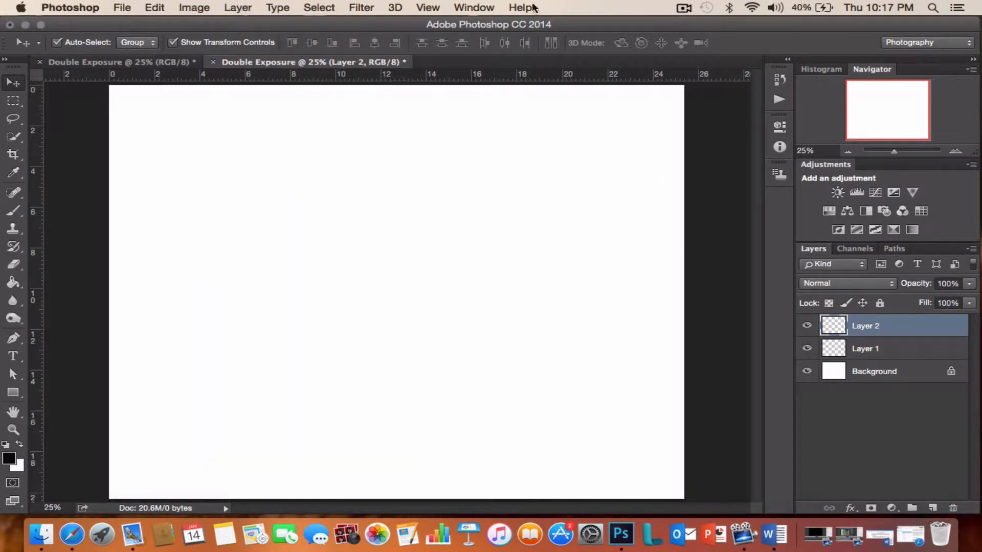
Place the Woman-side-profile image from the desktop into Layer 1 of the new document.
{"action": "left_click_drag", "start_coordinate": [596, 24], "coordinate": [727, 24]}
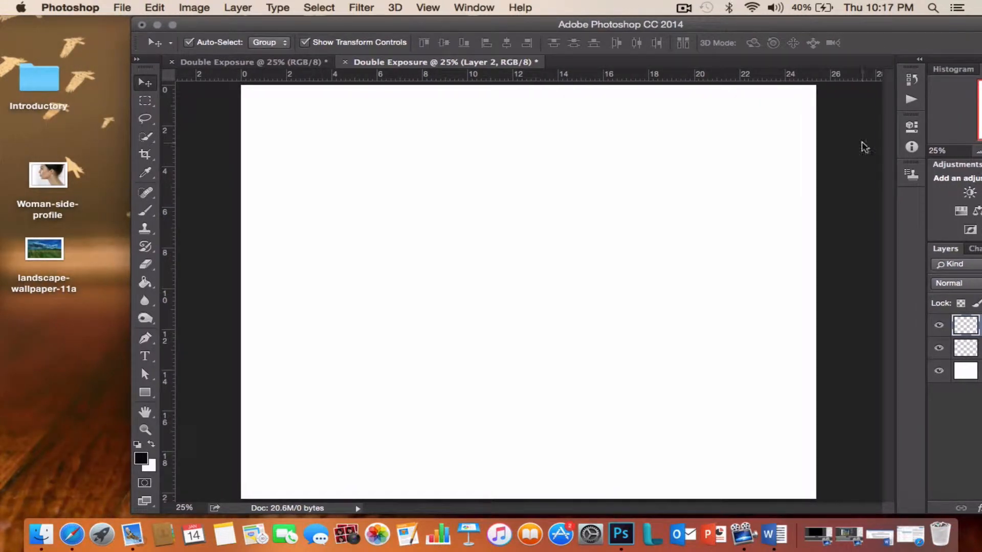
{"action": "left_click", "coordinate": [972, 348]}
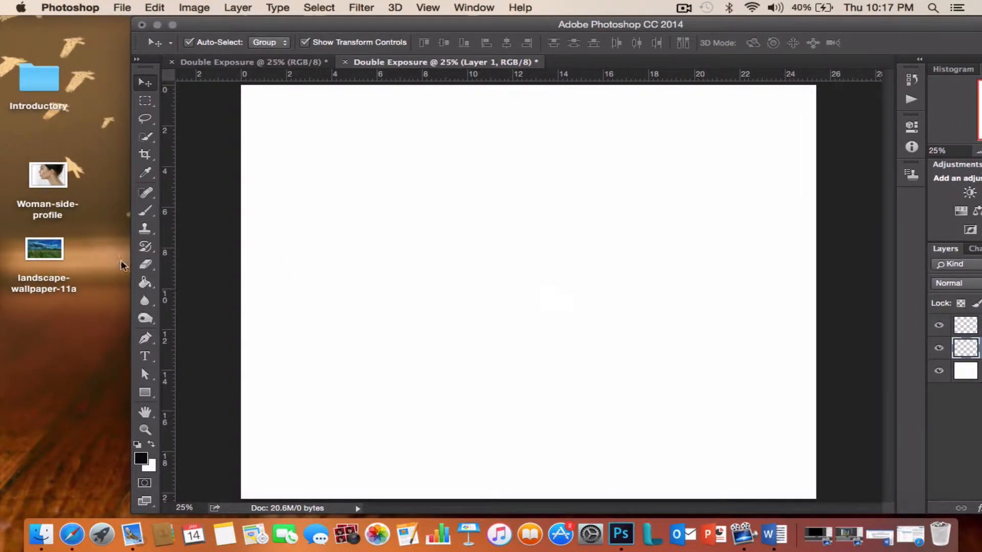
{"action": "left_click_drag", "start_coordinate": [49, 176], "coordinate": [581, 314]}
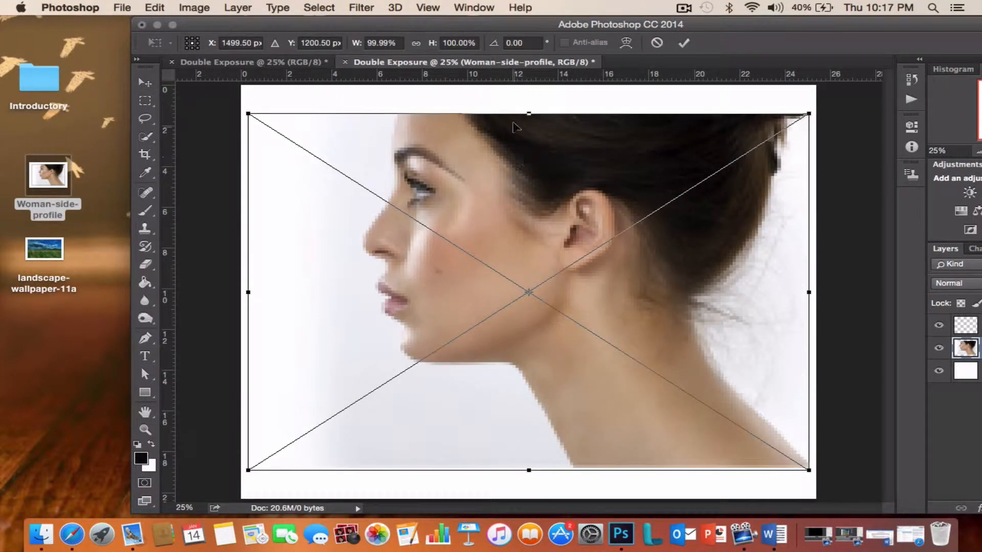
Stretch the placed woman image to about 102.42% width and 115.66% height so it fills the canvas, and commit the placement.
{"action": "left_click_drag", "start_coordinate": [528, 114], "coordinate": [529, 85]}
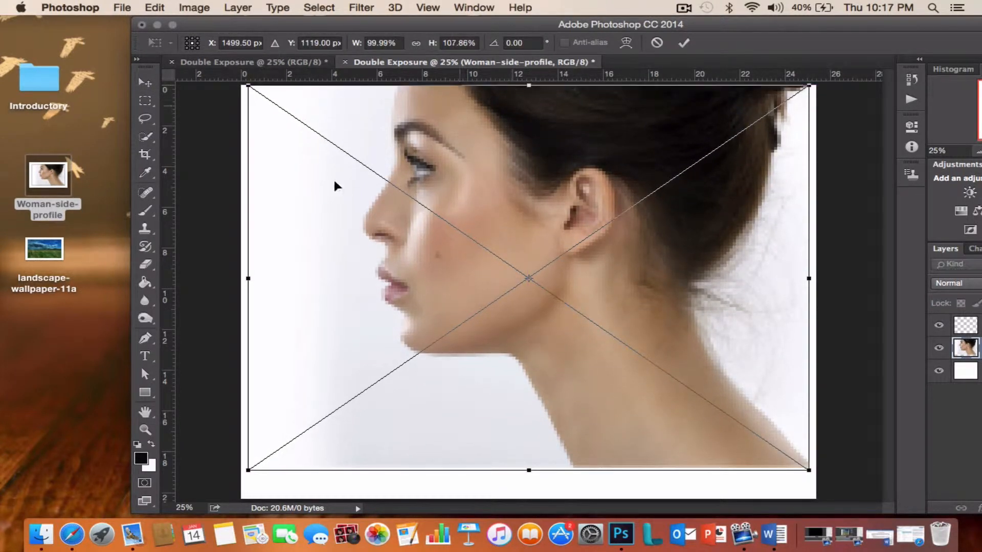
{"action": "left_click_drag", "start_coordinate": [248, 278], "coordinate": [241, 278]}
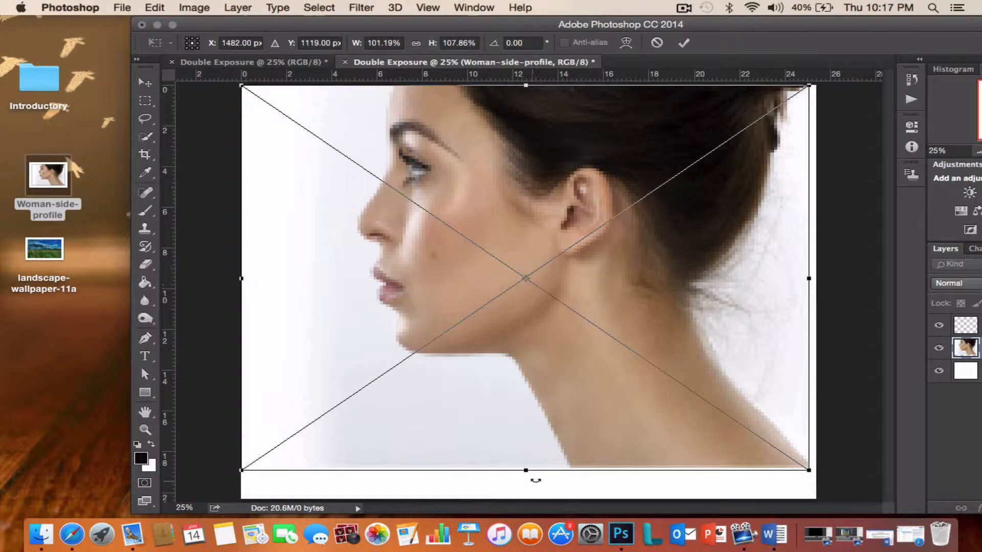
{"action": "left_click_drag", "start_coordinate": [525, 469], "coordinate": [525, 499]}
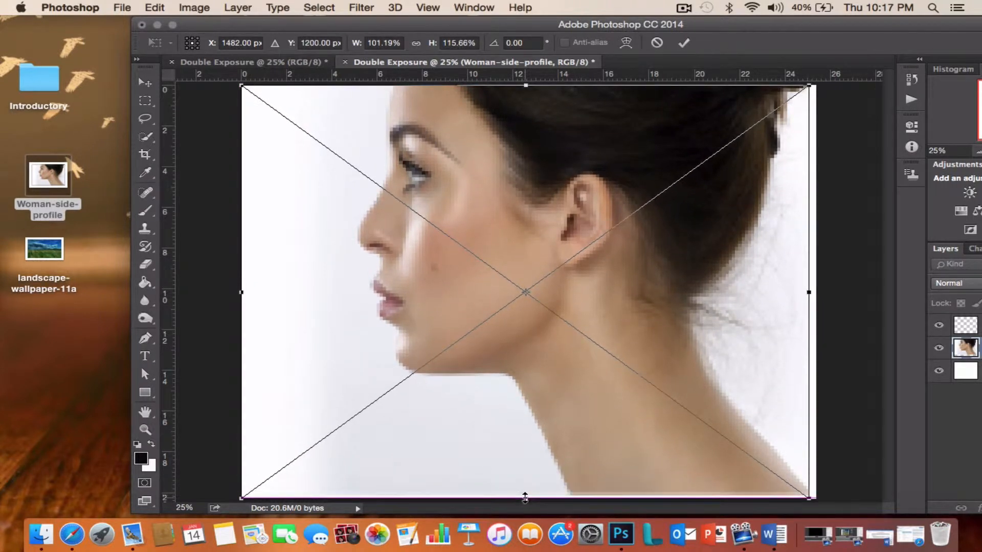
{"action": "left_click_drag", "start_coordinate": [809, 292], "coordinate": [816, 291]}
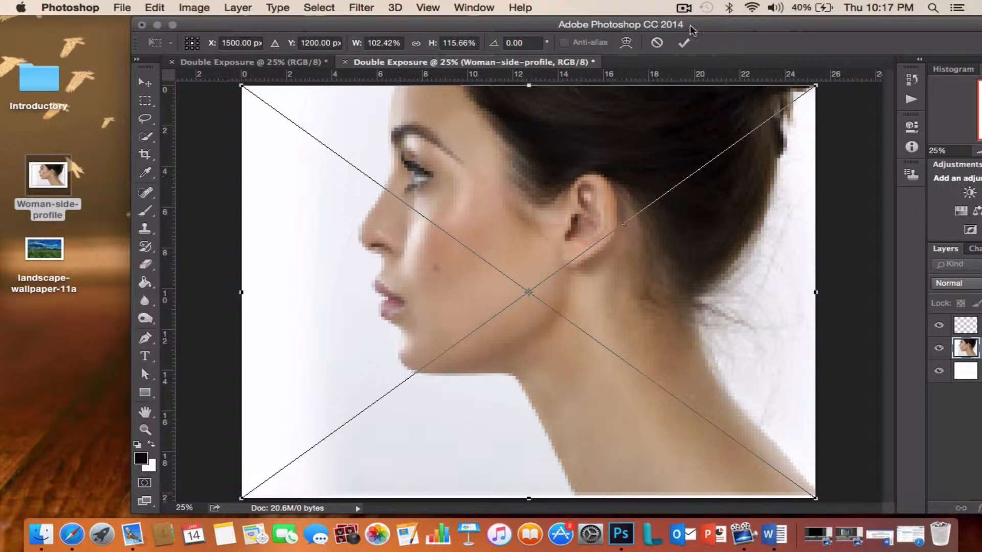
{"action": "left_click", "coordinate": [683, 43]}
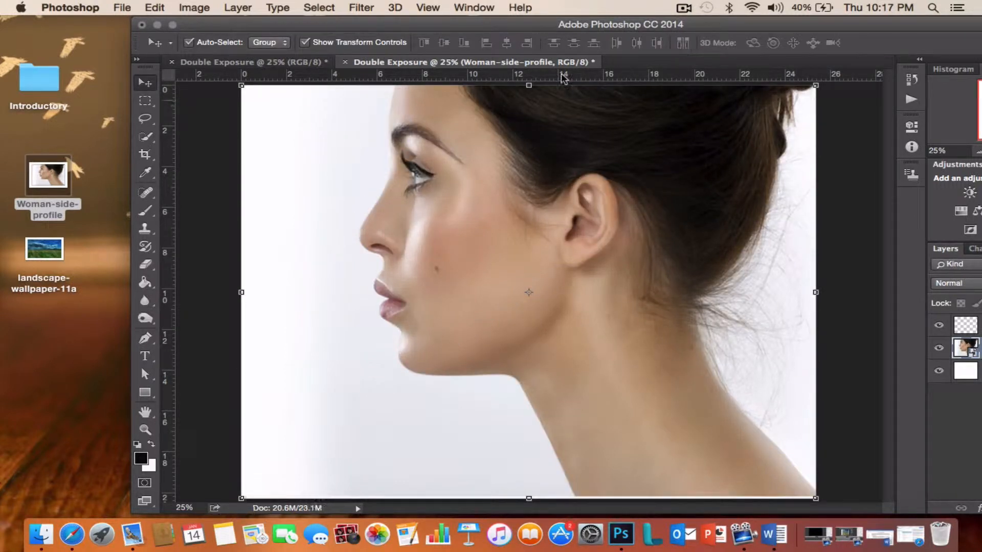
Place the landscape-wallpaper-11a image from the desktop into Layer 2 and stretch it vertically to about 54.86% to fill the canvas.
{"action": "left_click", "coordinate": [965, 325]}
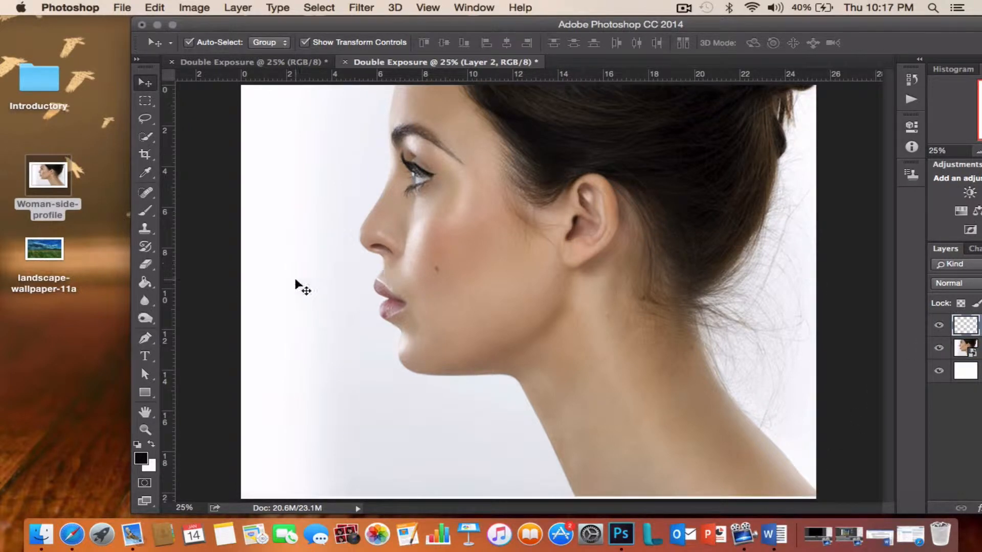
{"action": "left_click_drag", "start_coordinate": [45, 250], "coordinate": [528, 254]}
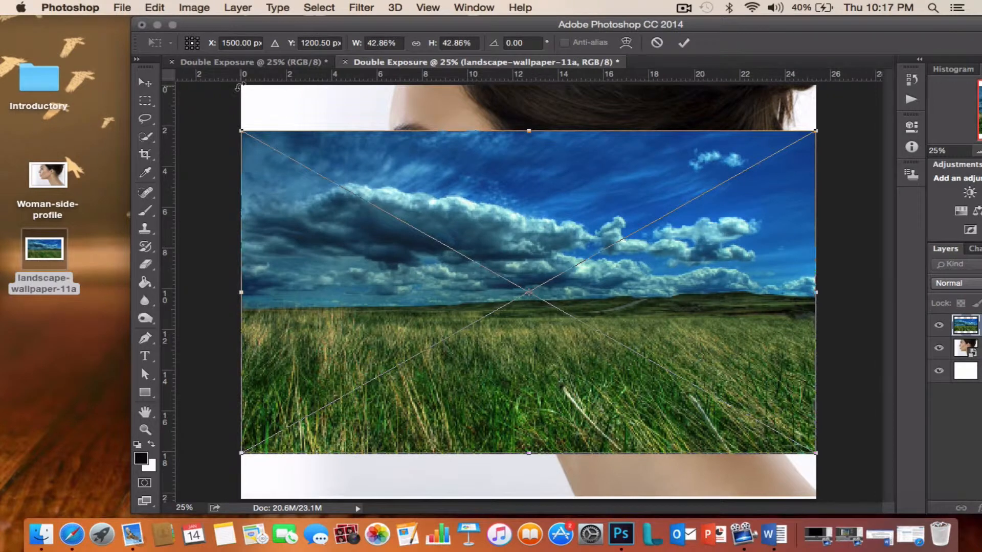
{"action": "left_click_drag", "start_coordinate": [241, 130], "coordinate": [238, 84]}
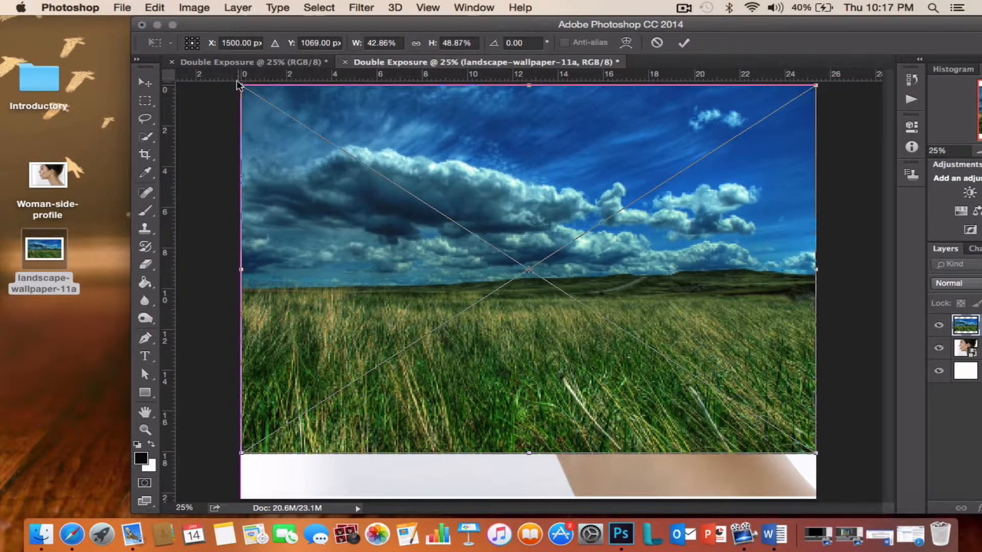
{"action": "left_click_drag", "start_coordinate": [241, 453], "coordinate": [238, 500]}
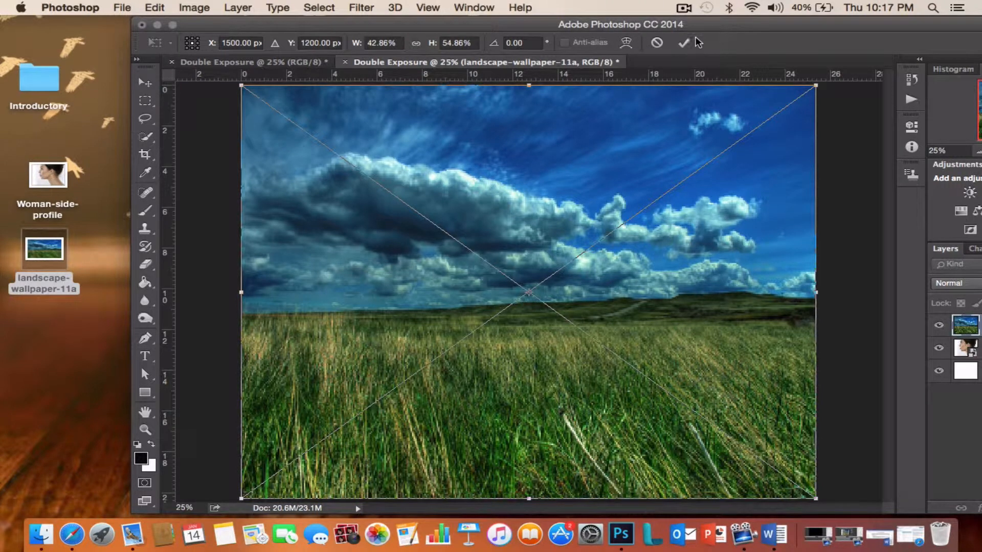
{"action": "left_click", "coordinate": [684, 43]}
{"action": "left_click_drag", "start_coordinate": [781, 24], "coordinate": [650, 25]}
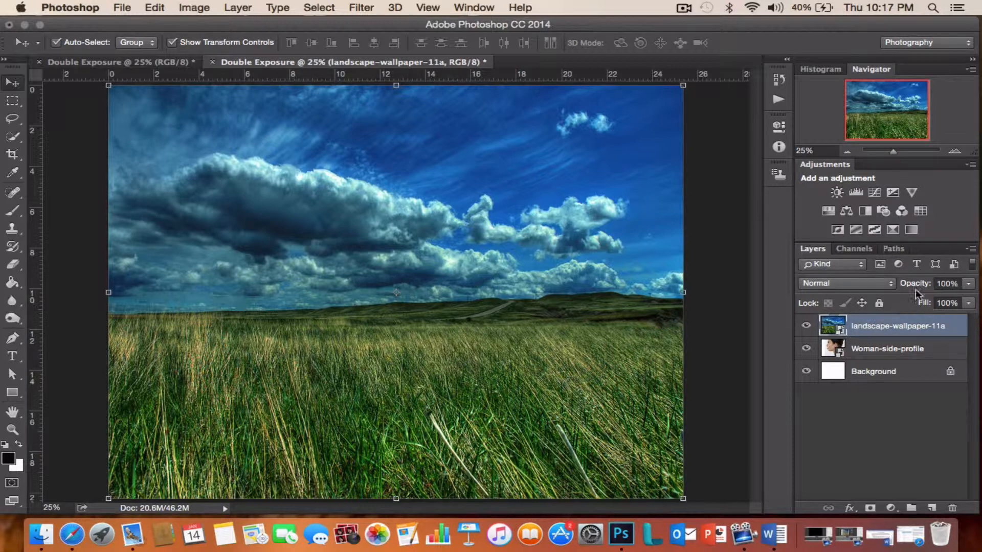
Lower the landscape layer's opacity to 57% and shift it about 250 px to the right and slightly upward over the woman's profile.
{"action": "left_click", "coordinate": [969, 284]}
{"action": "left_click_drag", "start_coordinate": [971, 300], "coordinate": [939, 305]}
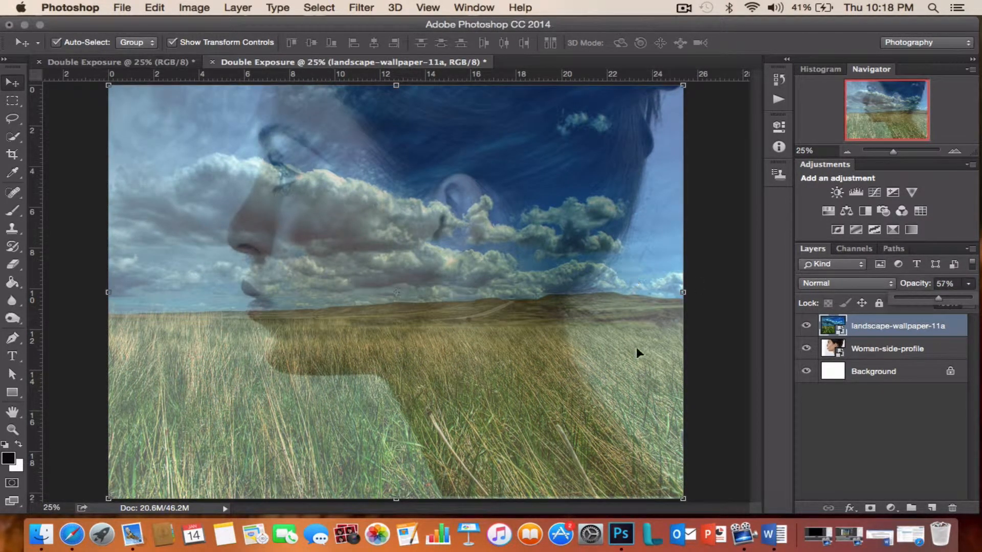
{"action": "left_click_drag", "start_coordinate": [636, 351], "coordinate": [688, 343]}
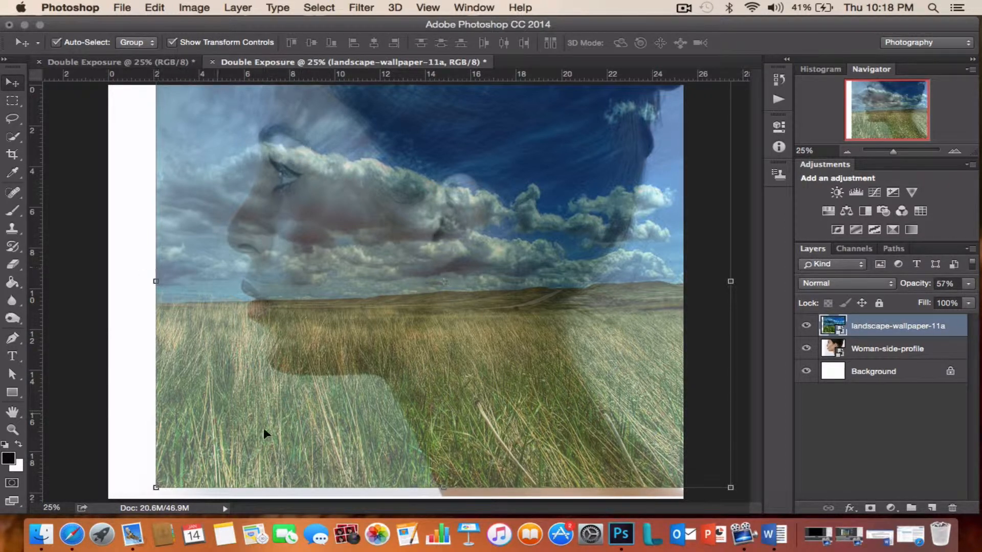
Resize the landscape to about 35.93% width and 56.32% height, ending at the canvas's bottom and right edges, and restore its opacity to 100%.
{"action": "left_click_drag", "start_coordinate": [444, 488], "coordinate": [450, 499]}
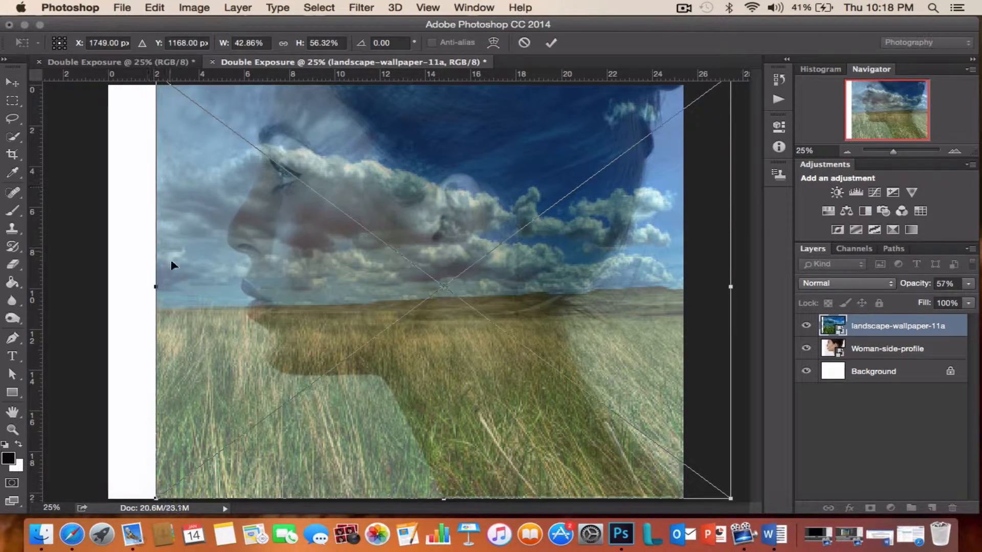
{"action": "left_click_drag", "start_coordinate": [155, 285], "coordinate": [201, 276]}
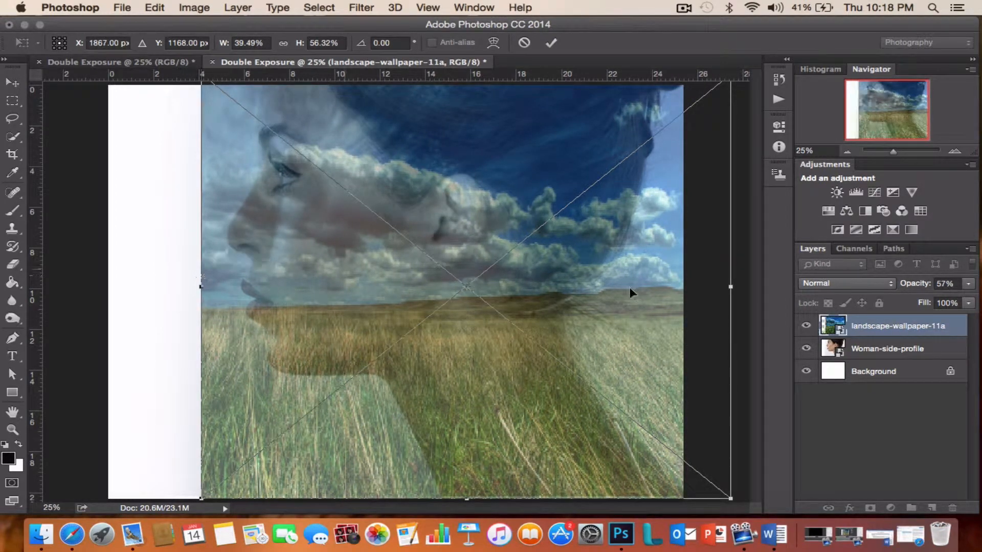
{"action": "left_click_drag", "start_coordinate": [731, 287], "coordinate": [690, 290]}
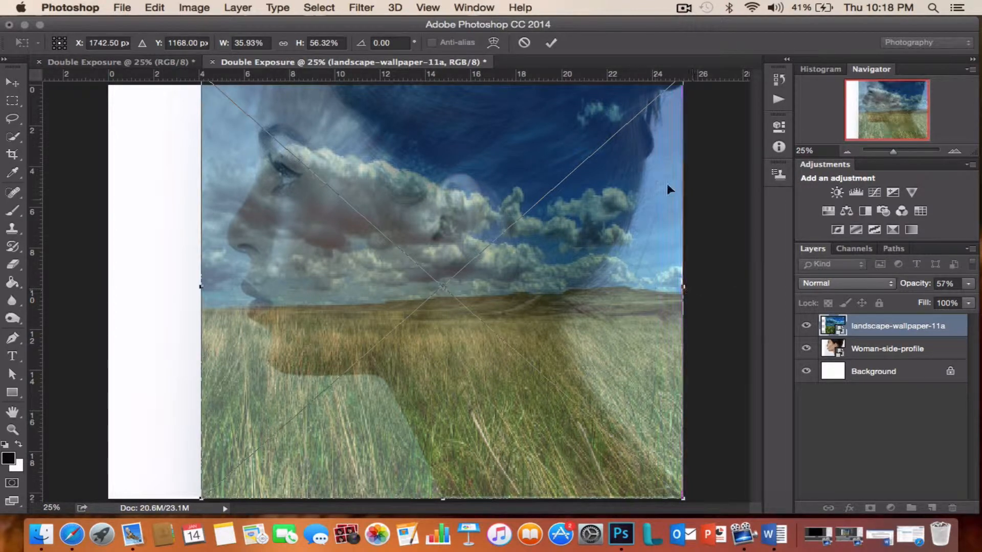
{"action": "left_click", "coordinate": [551, 43]}
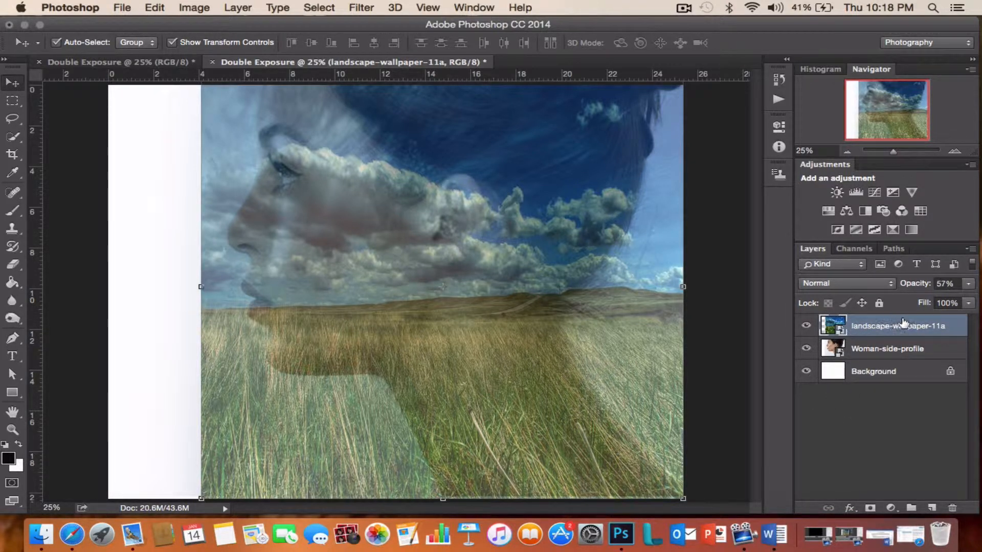
{"action": "left_click", "coordinate": [968, 284]}
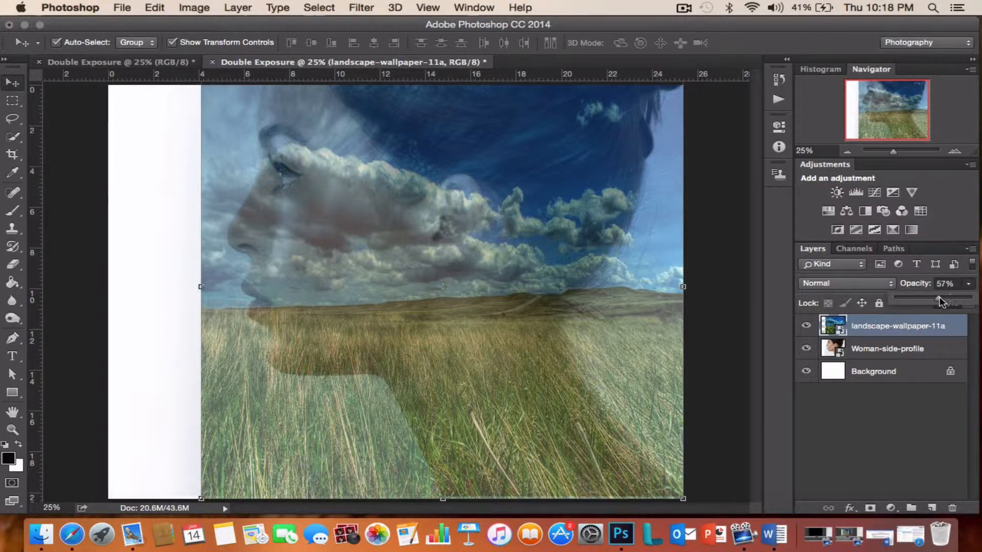
{"action": "left_click_drag", "start_coordinate": [940, 302], "coordinate": [974, 299]}
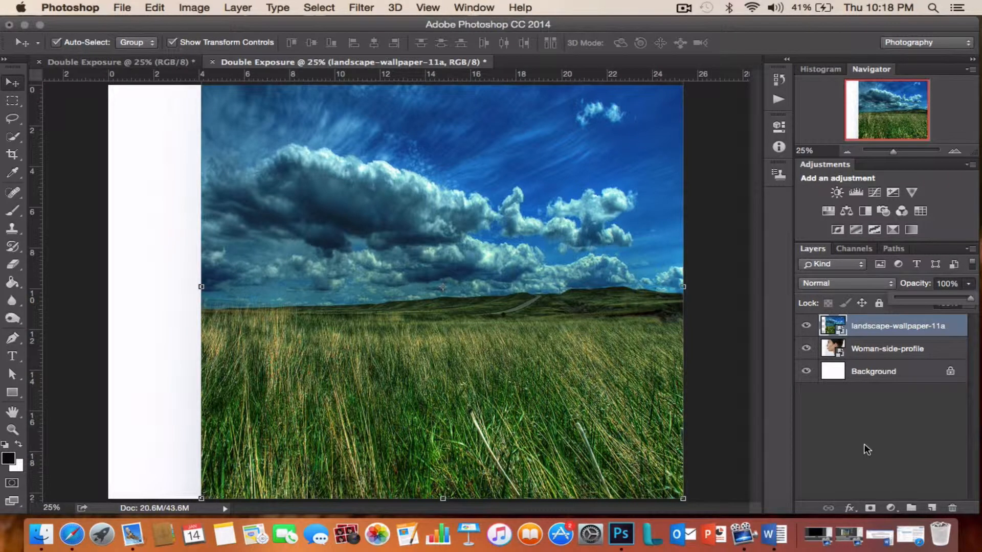
Add a layer mask to the landscape layer and confirm near-black 090909 as the foreground color.
{"action": "left_click", "coordinate": [870, 509]}
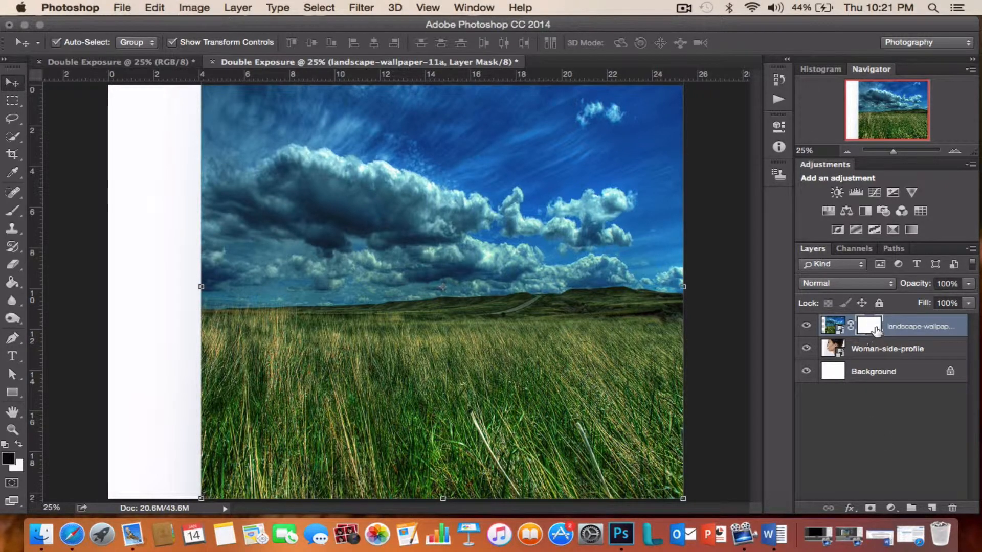
{"action": "left_click", "coordinate": [9, 459]}
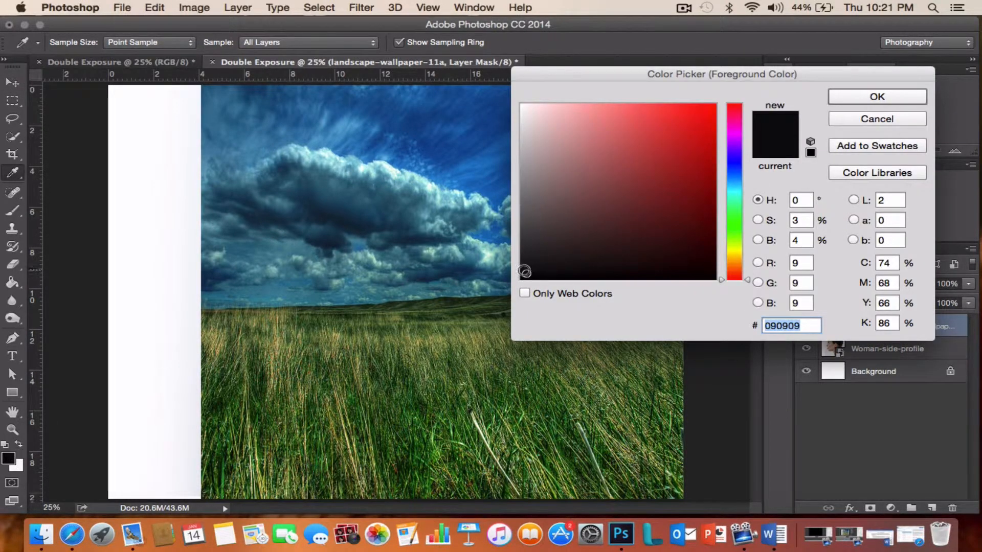
{"action": "left_click", "coordinate": [865, 101]}
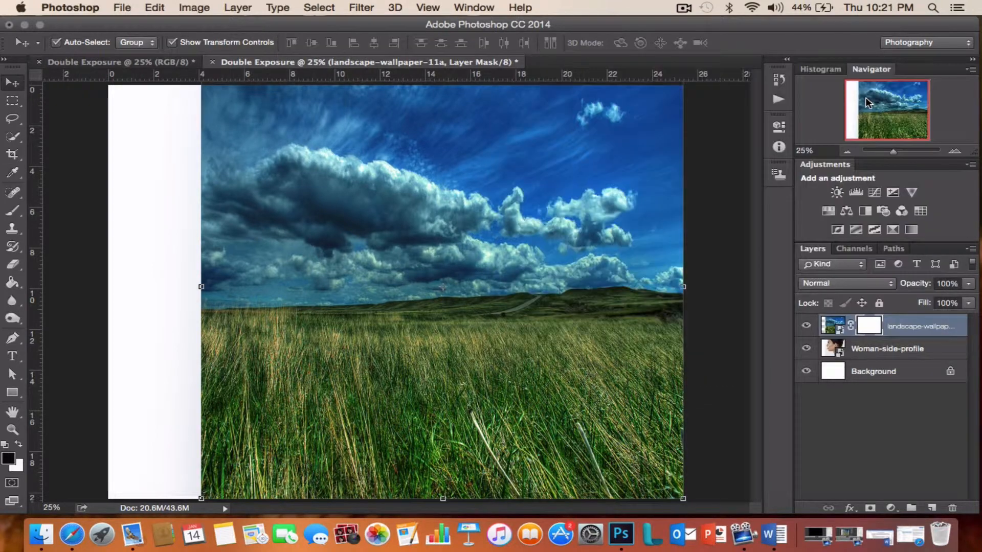
Check the background color and confirm it as near-white fbf8f8.
{"action": "left_click", "coordinate": [18, 467]}
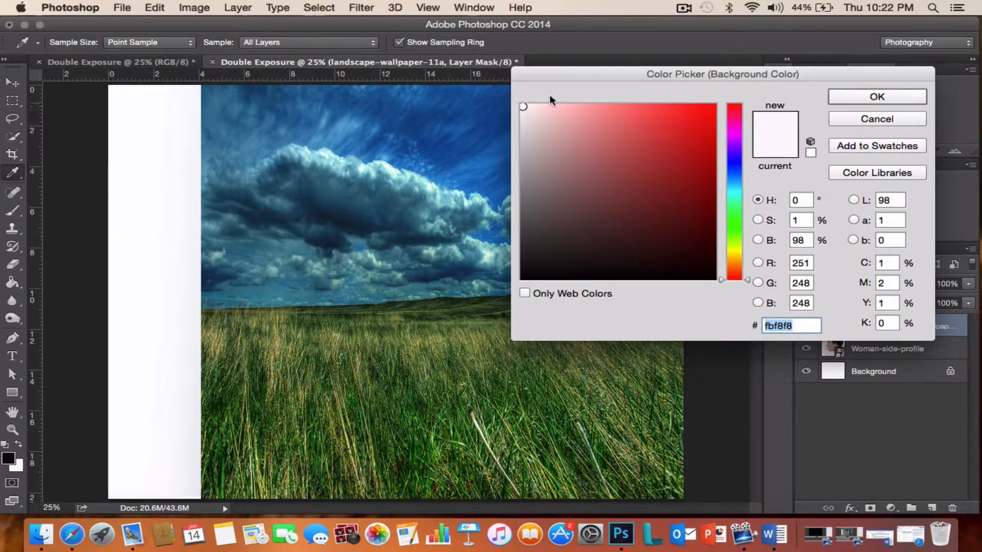
{"action": "left_click", "coordinate": [850, 96]}
{"action": "key", "text": "v"}
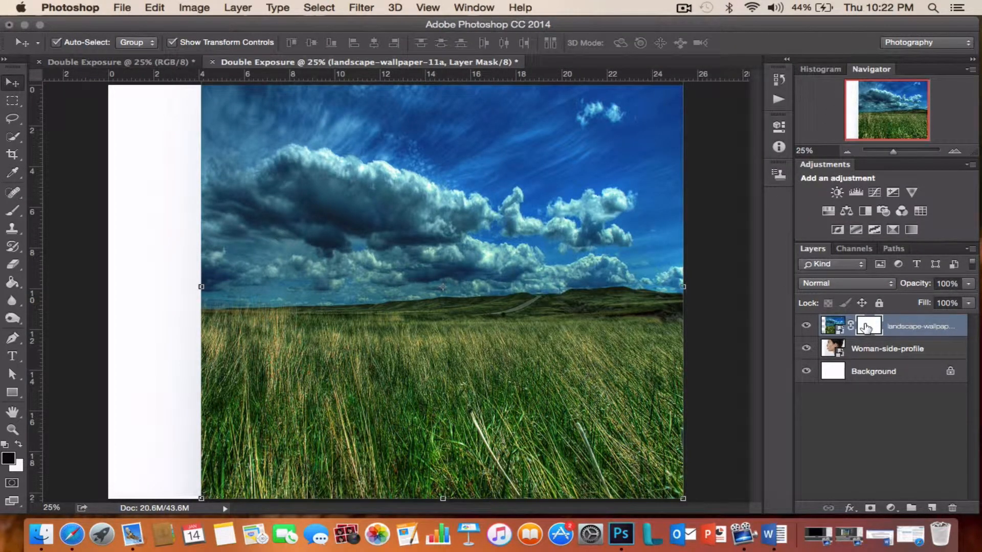
Define a brush preset named Girl from the Woman-side-profile layer with the landscape hidden, and rasterize the woman's smart object.
{"action": "left_click", "coordinate": [805, 327]}
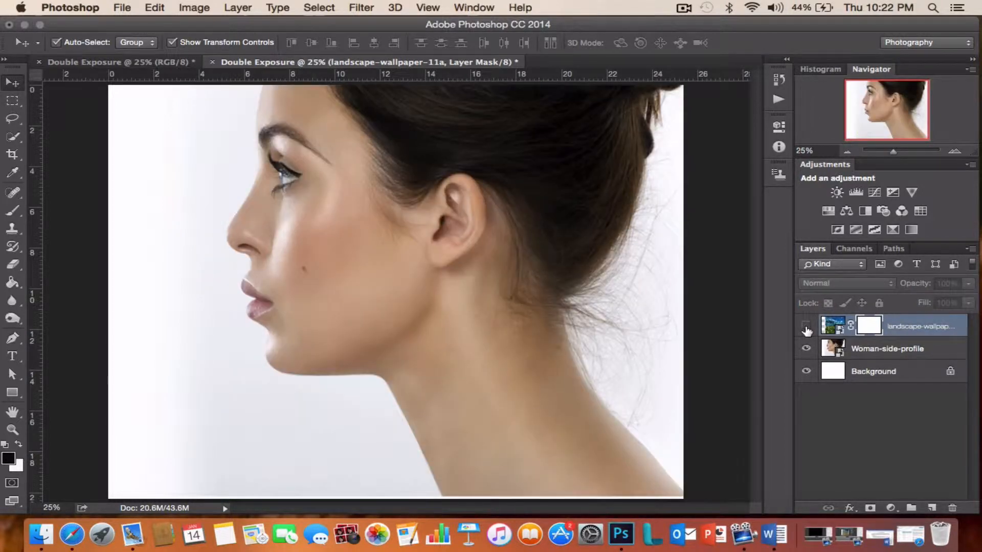
{"action": "left_click", "coordinate": [873, 351]}
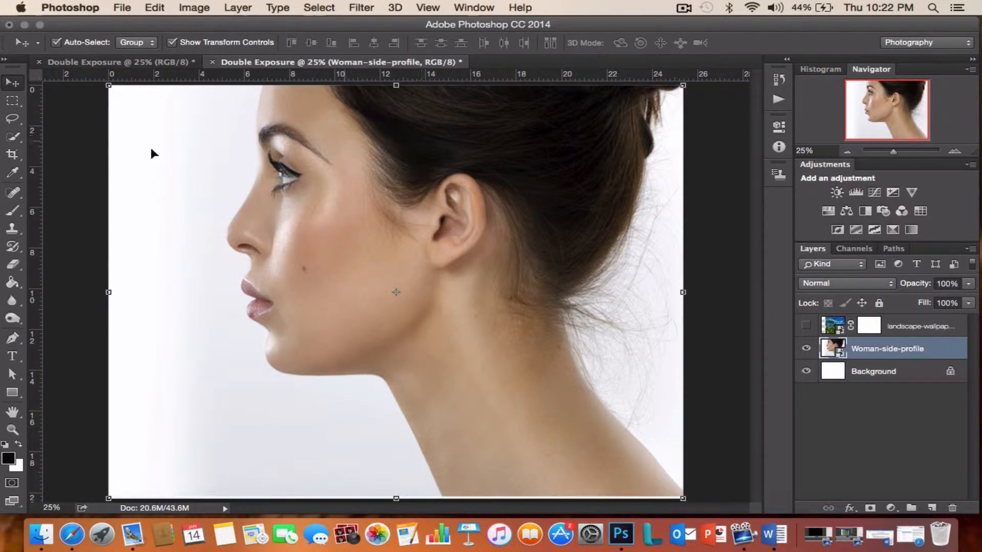
{"action": "left_click", "coordinate": [12, 211]}
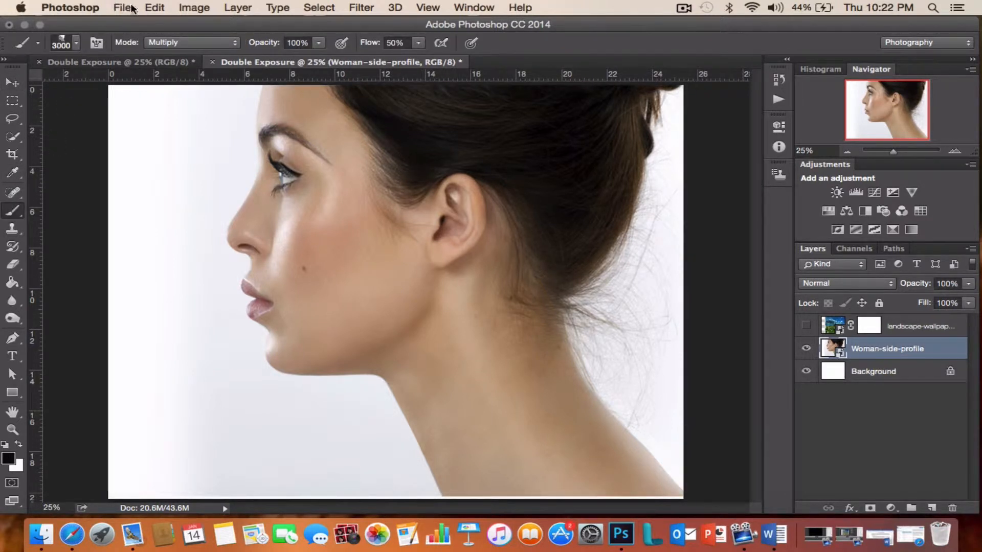
{"action": "left_click", "coordinate": [154, 8]}
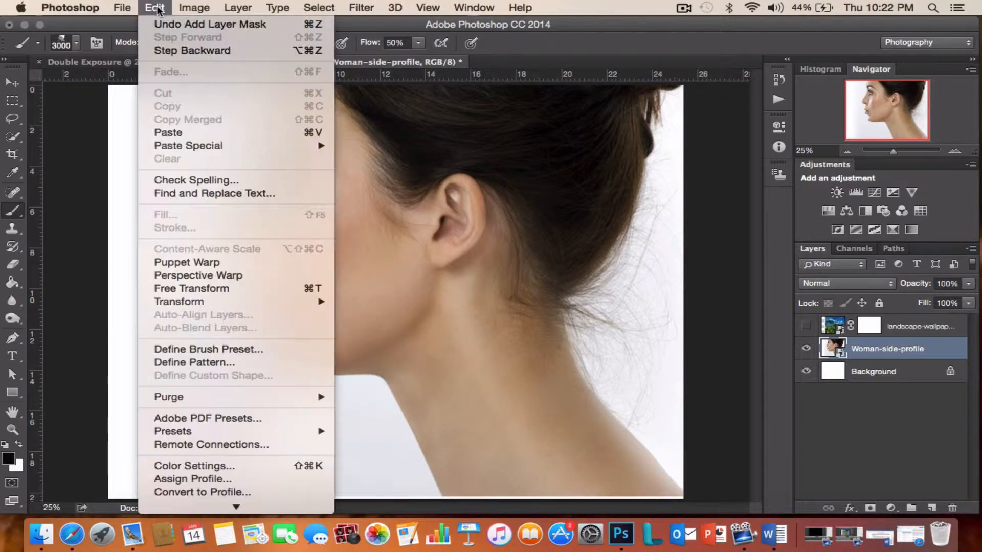
{"action": "left_click", "coordinate": [200, 348]}
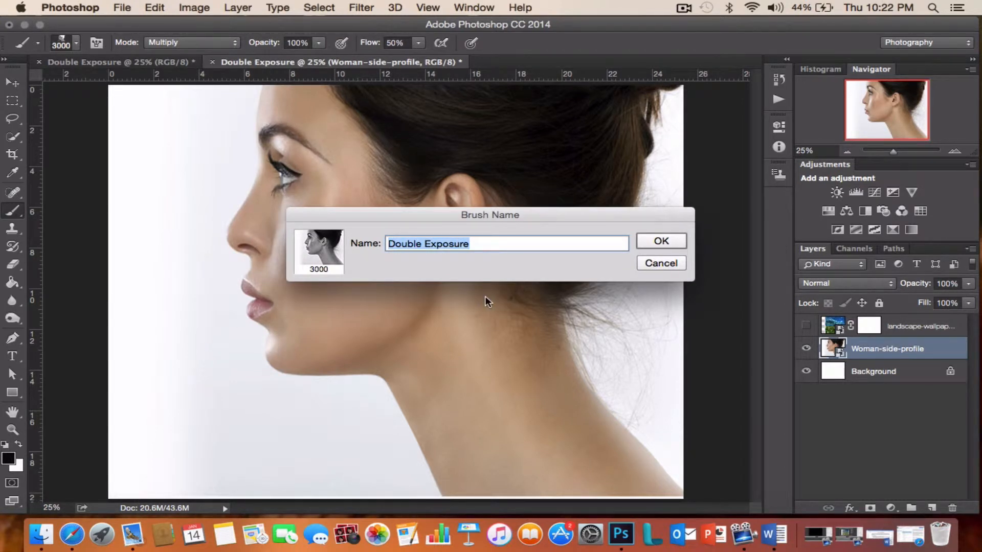
{"action": "type", "text": "Girl"}
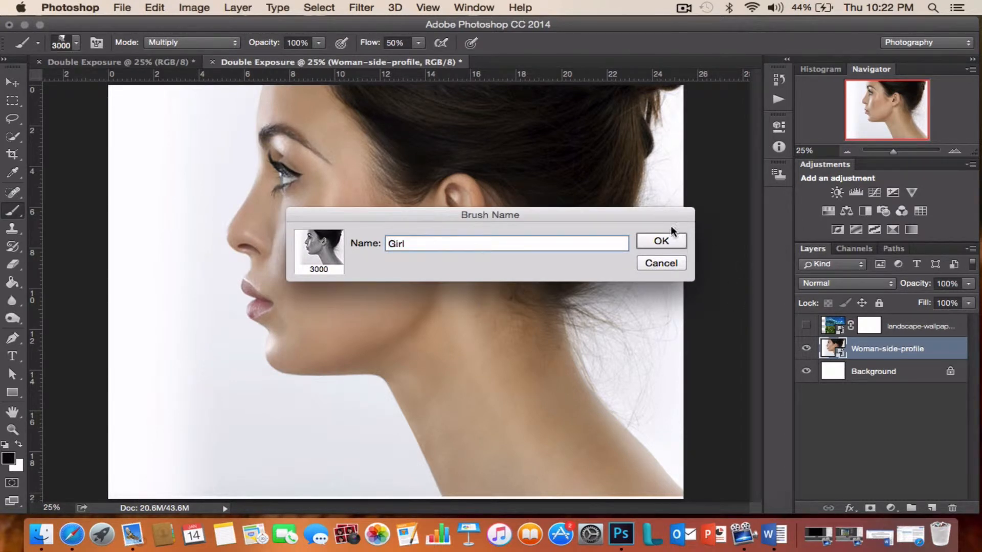
{"action": "left_click", "coordinate": [667, 242]}
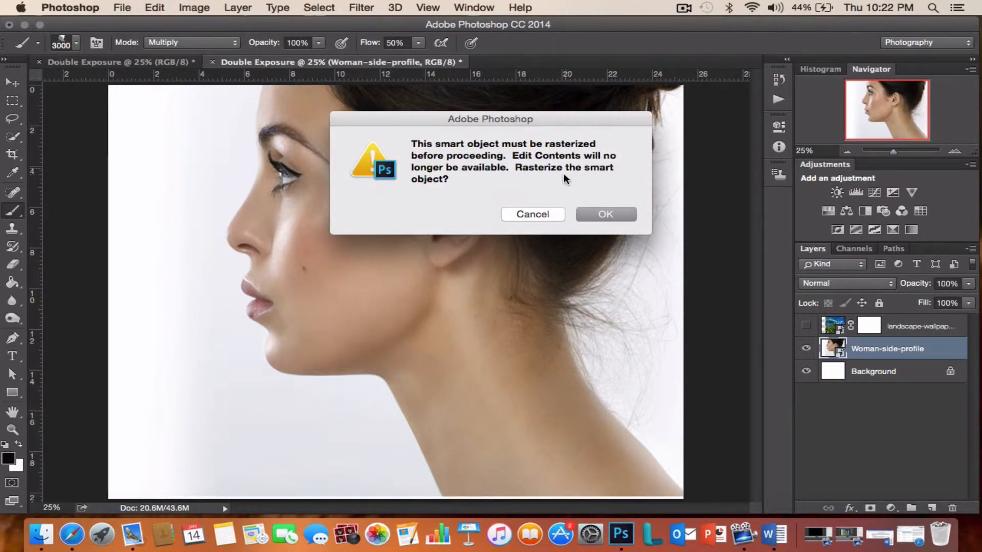
{"action": "left_click", "coordinate": [618, 214]}
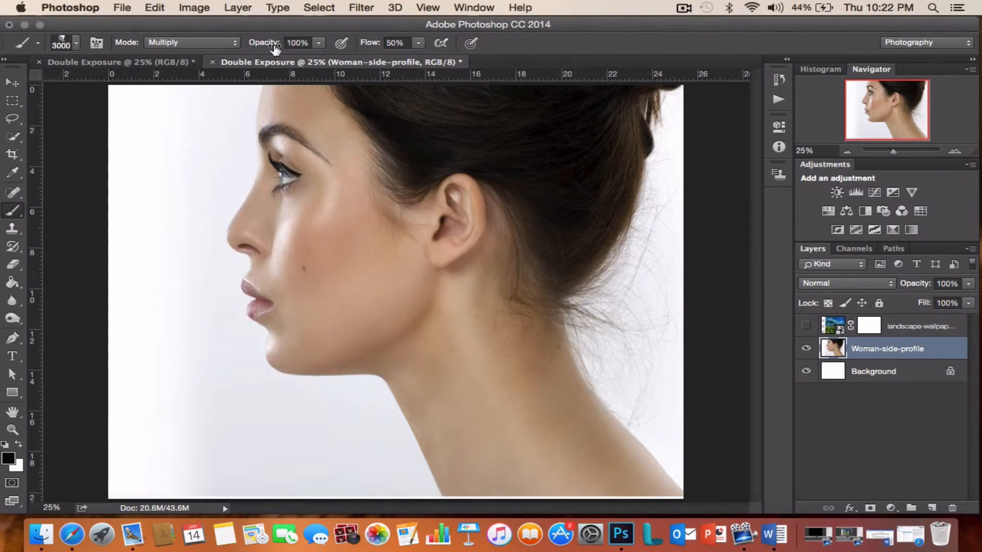
Show the landscape layer again and stamp the 3000 px woman brush once onto its layer mask over the middle of the image.
{"action": "left_click", "coordinate": [805, 326]}
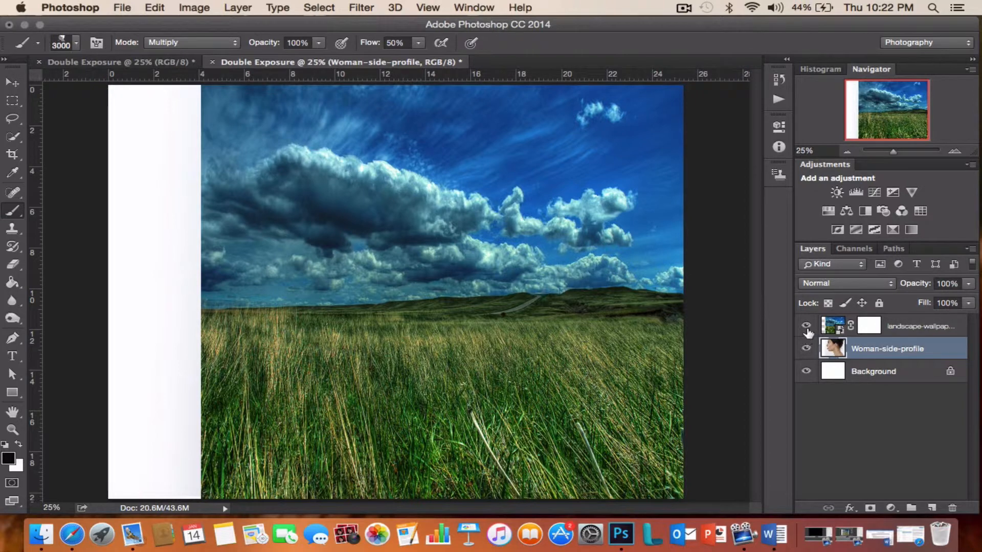
{"action": "left_click", "coordinate": [869, 326]}
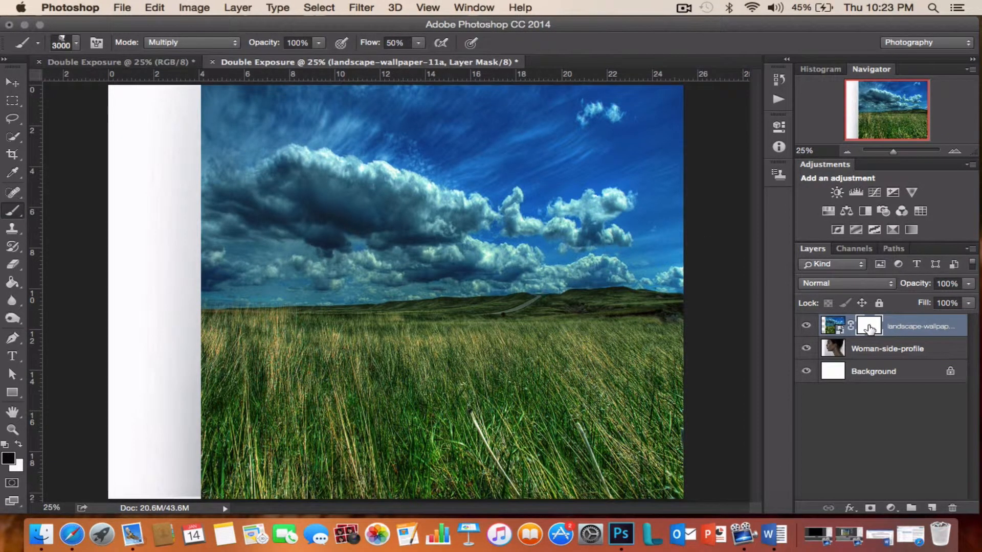
{"action": "left_click", "coordinate": [832, 348], "text": "super"}
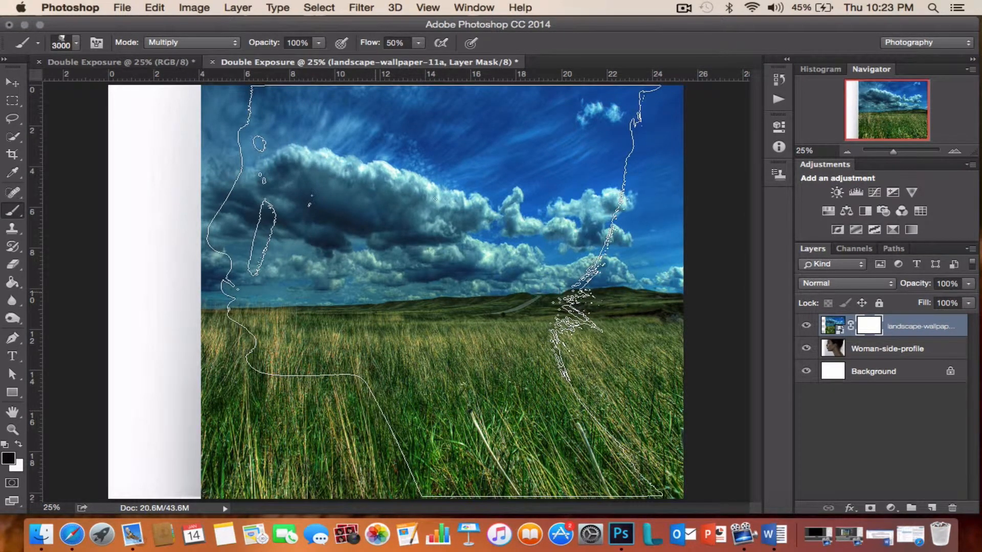
{"action": "left_click", "coordinate": [435, 199]}
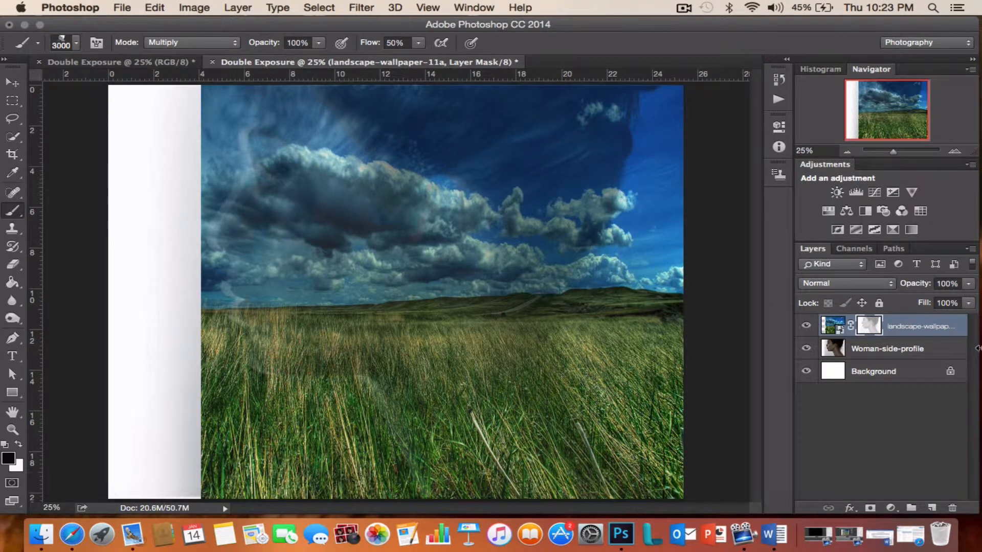
Hide the Woman-side-profile layer and invert the landscape layer's mask.
{"action": "left_click", "coordinate": [806, 351]}
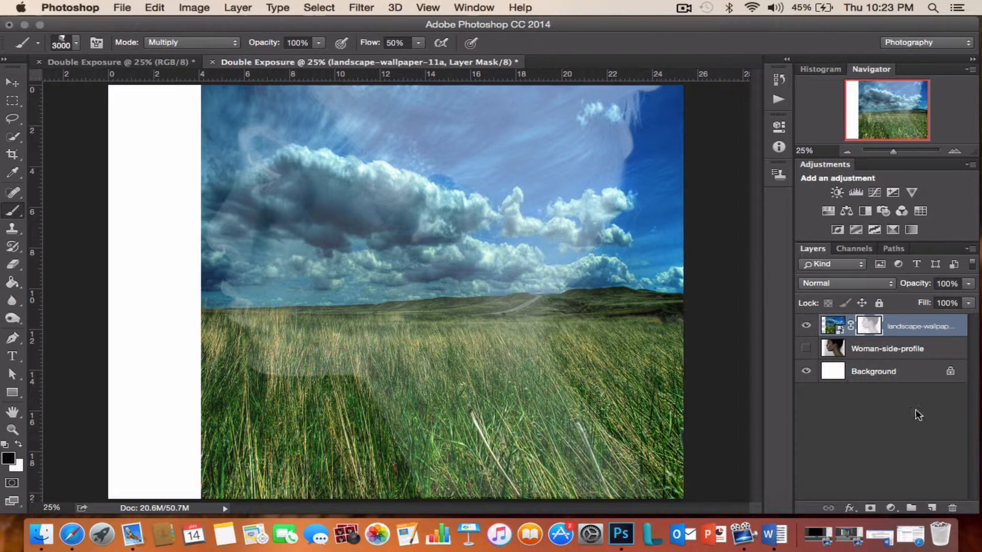
{"action": "double_click", "coordinate": [869, 328]}
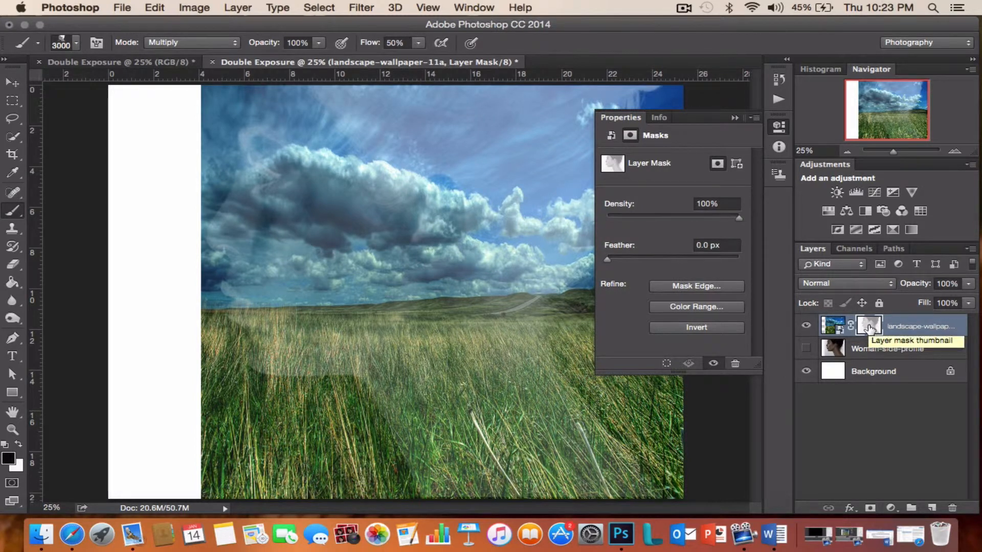
{"action": "left_click", "coordinate": [698, 330]}
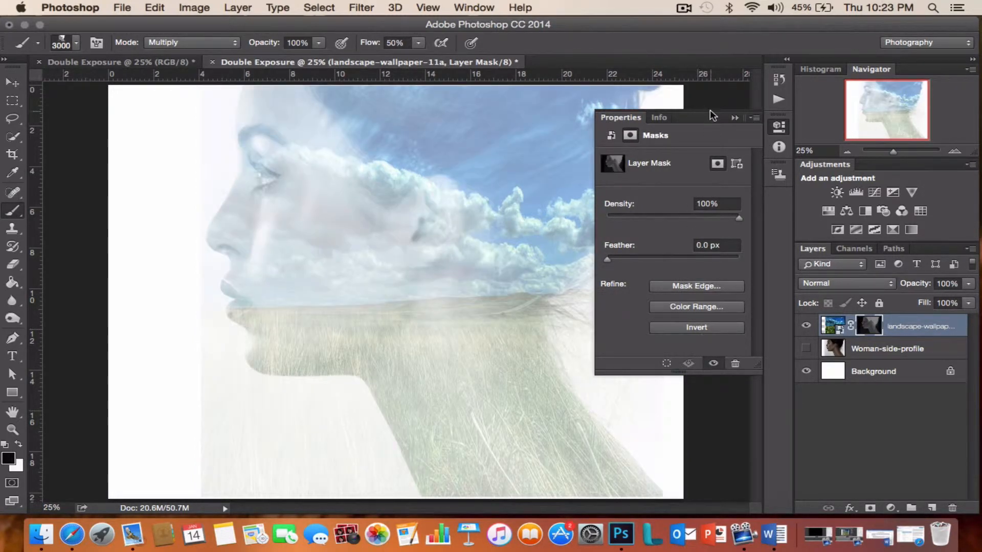
{"action": "left_click", "coordinate": [734, 118]}
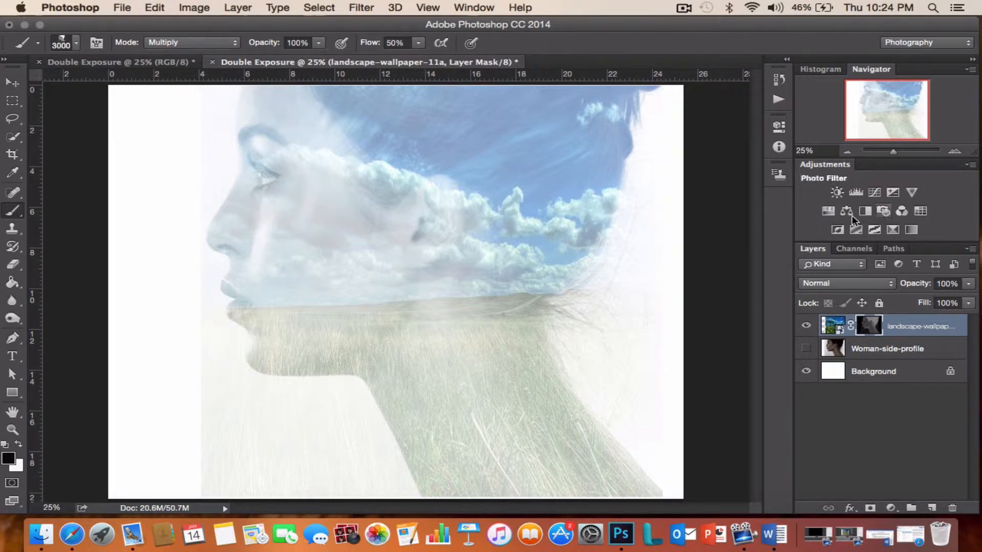
Add a Brightness/Contrast adjustment layer above the landscape with brightness 38 and contrast -32.
{"action": "left_click", "coordinate": [837, 193]}
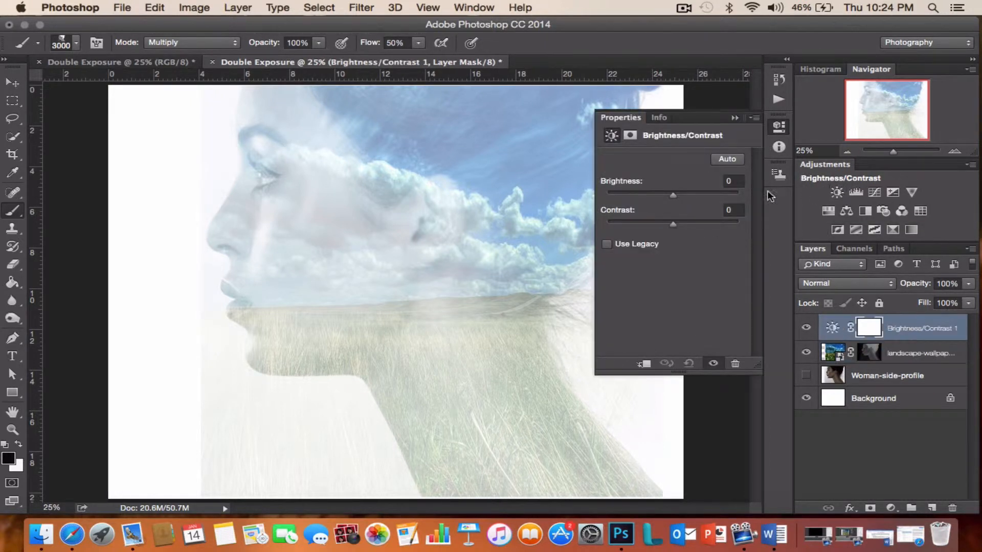
{"action": "left_click_drag", "start_coordinate": [673, 194], "coordinate": [621, 224]}
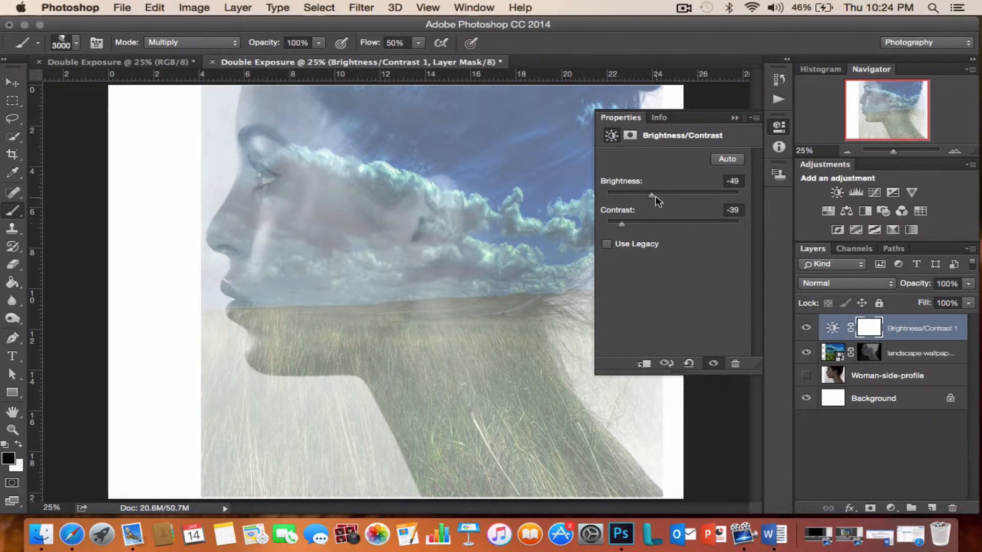
{"action": "left_click_drag", "start_coordinate": [651, 195], "coordinate": [690, 192]}
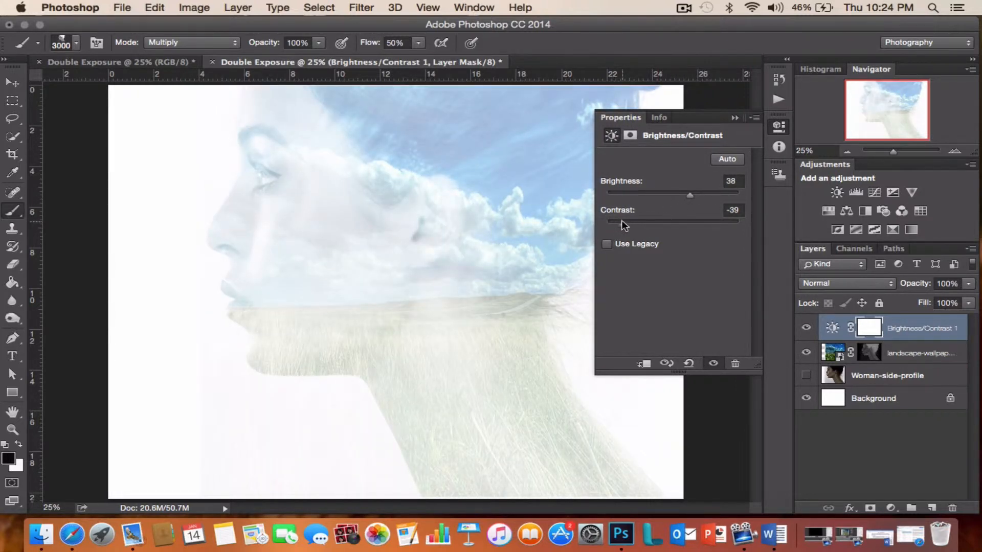
{"action": "left_click_drag", "start_coordinate": [621, 221], "coordinate": [630, 221]}
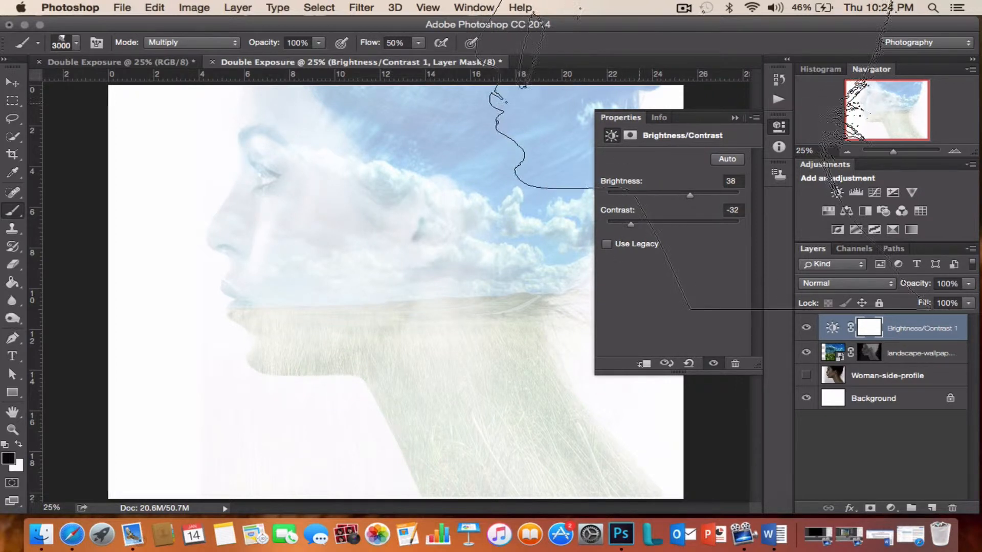
{"action": "left_click_drag", "start_coordinate": [685, 121], "coordinate": [700, 118]}
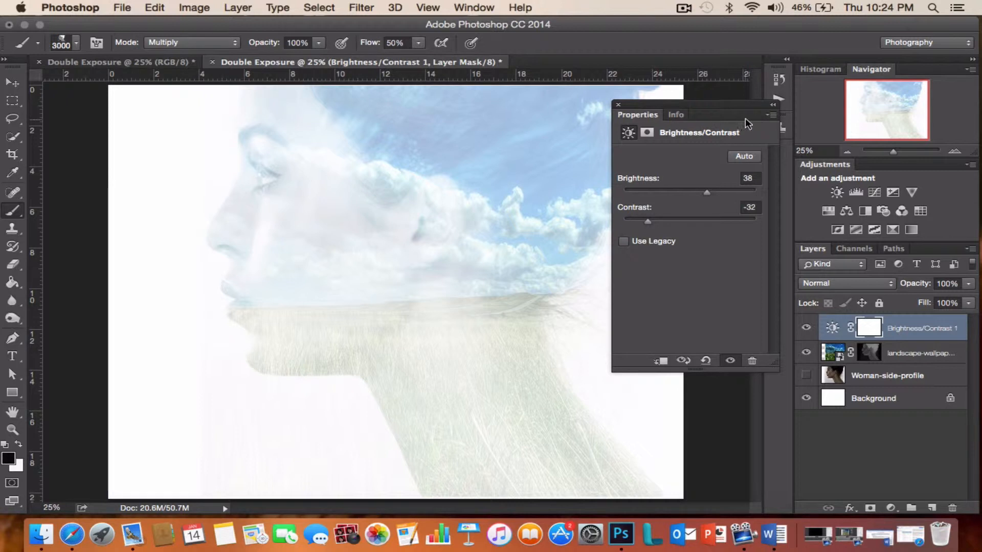
{"action": "left_click", "coordinate": [774, 107]}
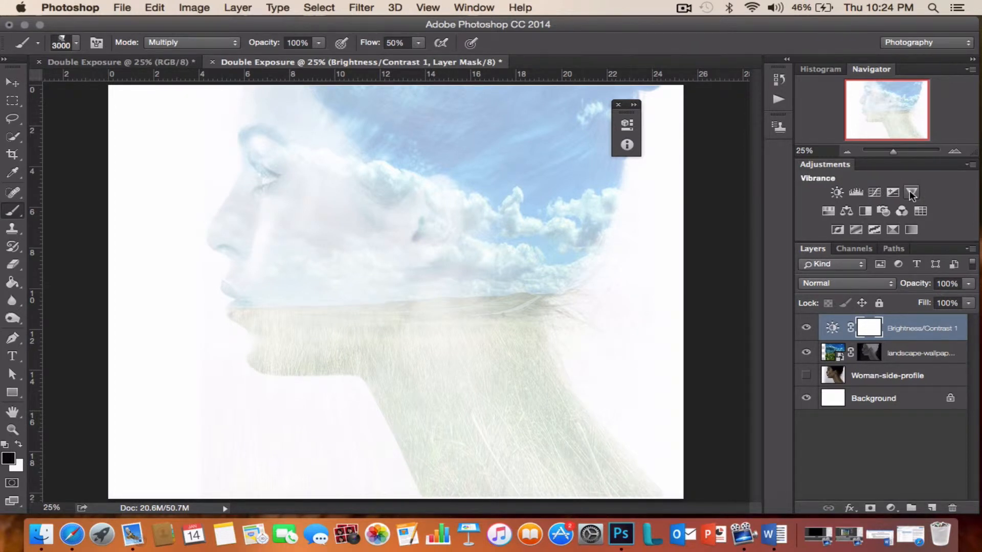
Add a Hue/Saturation adjustment layer with the master hue set to +37.
{"action": "left_click", "coordinate": [827, 211]}
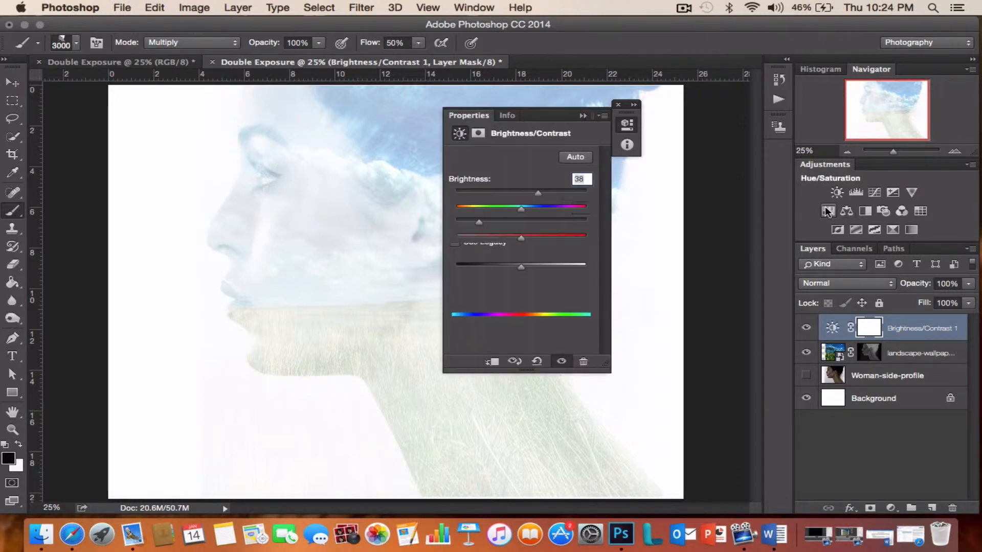
{"action": "left_click_drag", "start_coordinate": [521, 208], "coordinate": [545, 207]}
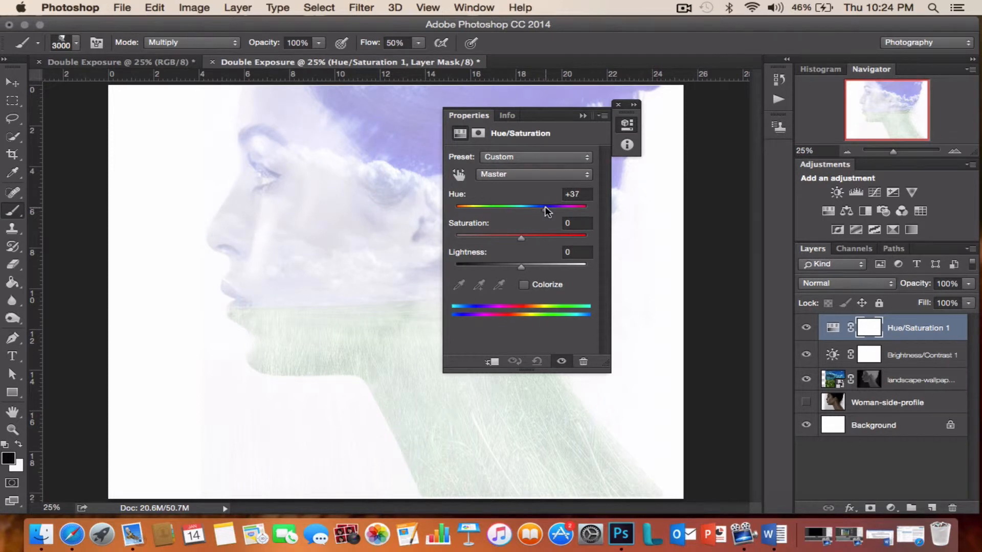
{"action": "left_click", "coordinate": [582, 117]}
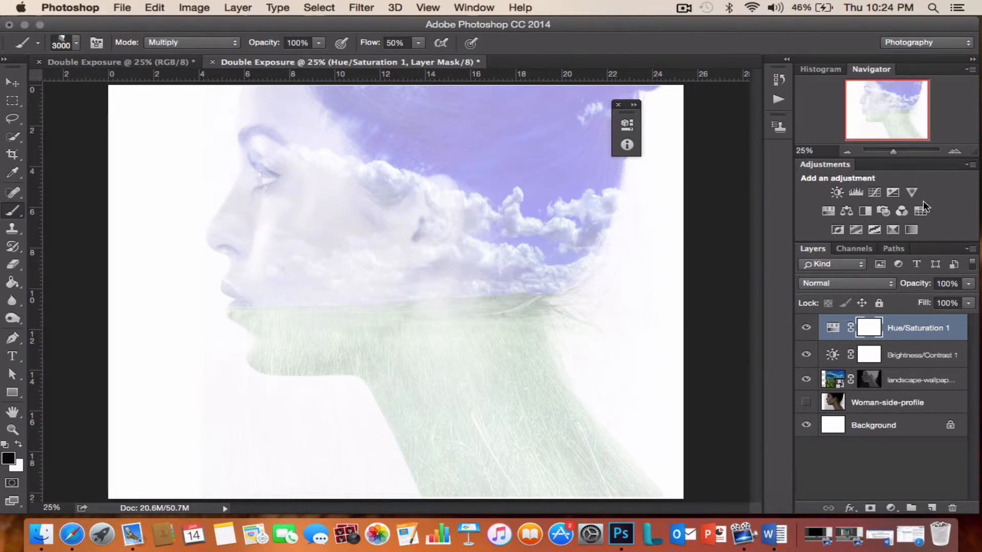
Add a Color Balance adjustment layer, try shifting its midtones toward blue, and return the yellow-blue balance to the centre.
{"action": "left_click", "coordinate": [844, 213]}
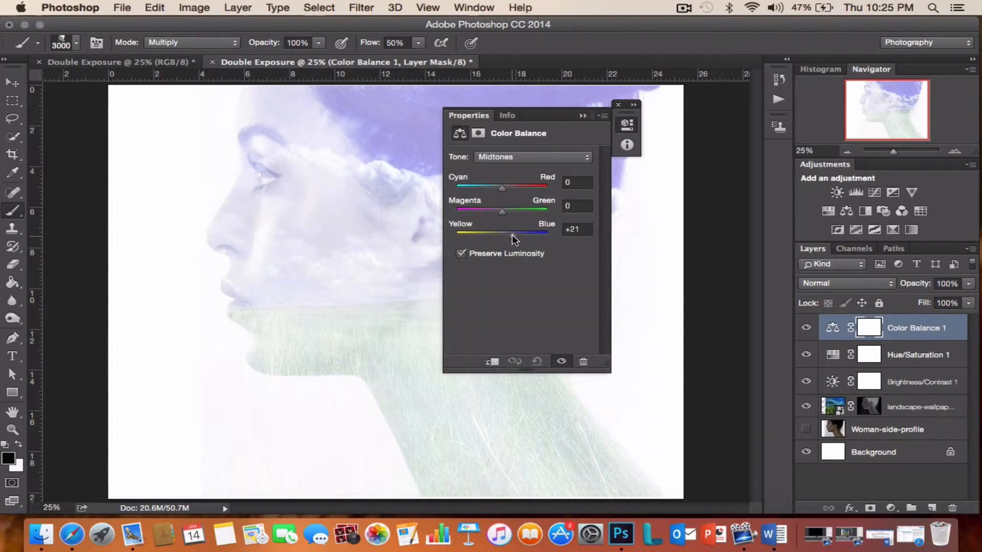
{"action": "mouse_move", "coordinate": [512, 234]}
{"action": "left_mouse_down"}
{"action": "mouse_move", "coordinate": [527, 235]}
{"action": "mouse_move", "coordinate": [502, 234]}
{"action": "left_mouse_up"}
{"action": "left_click", "coordinate": [583, 115]}
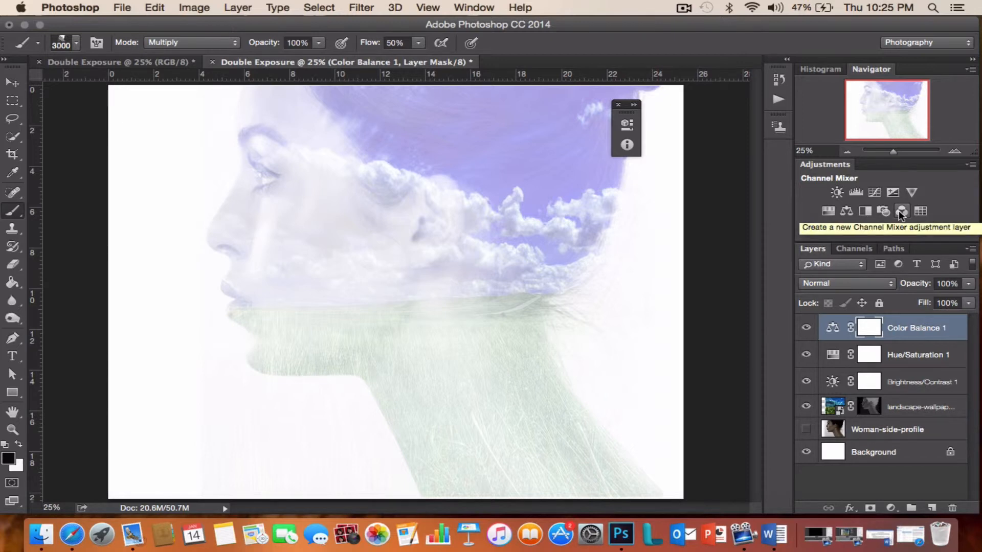
Switch to the other open Double Exposure document with the Levels layer and close the floating Properties panel.
{"action": "left_click", "coordinate": [89, 58]}
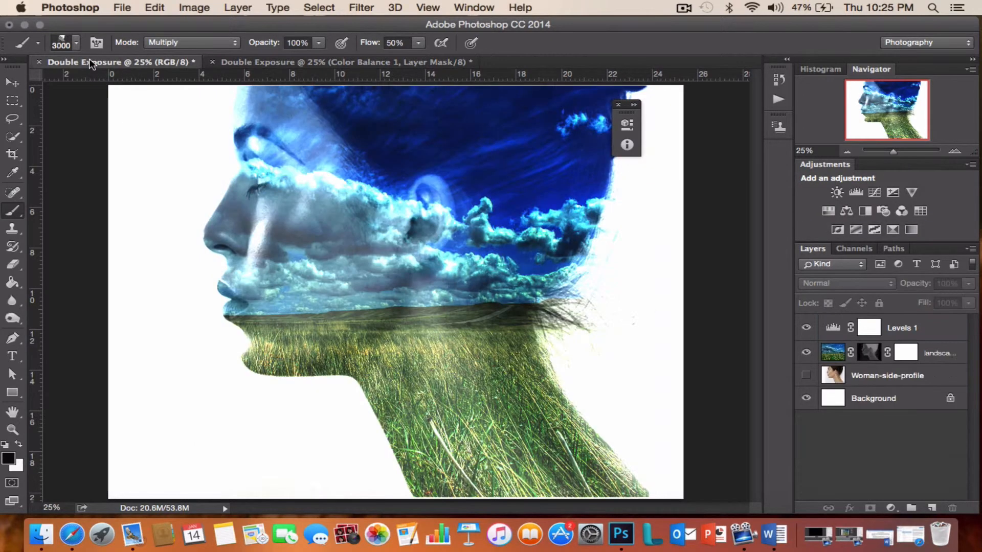
{"action": "left_click", "coordinate": [634, 104]}
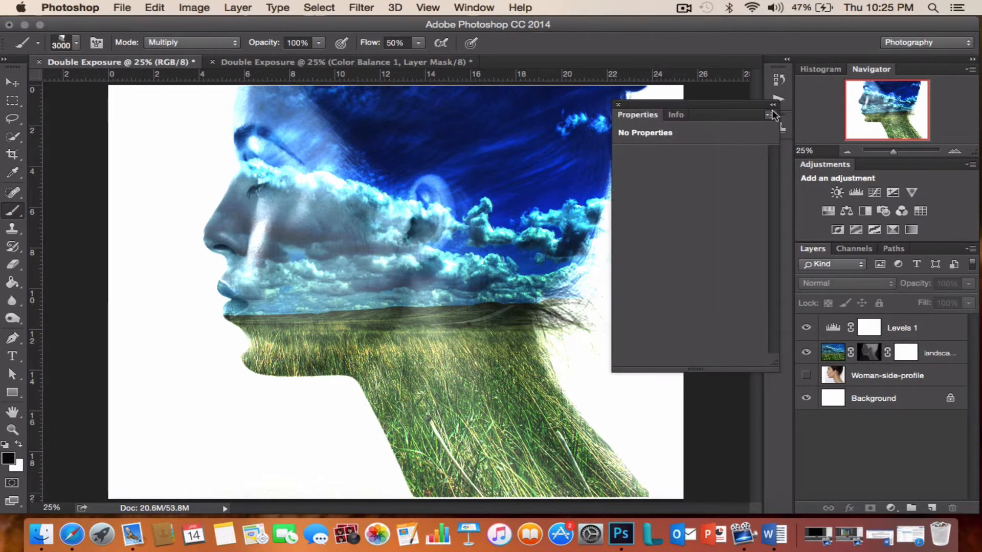
{"action": "left_click", "coordinate": [619, 105]}
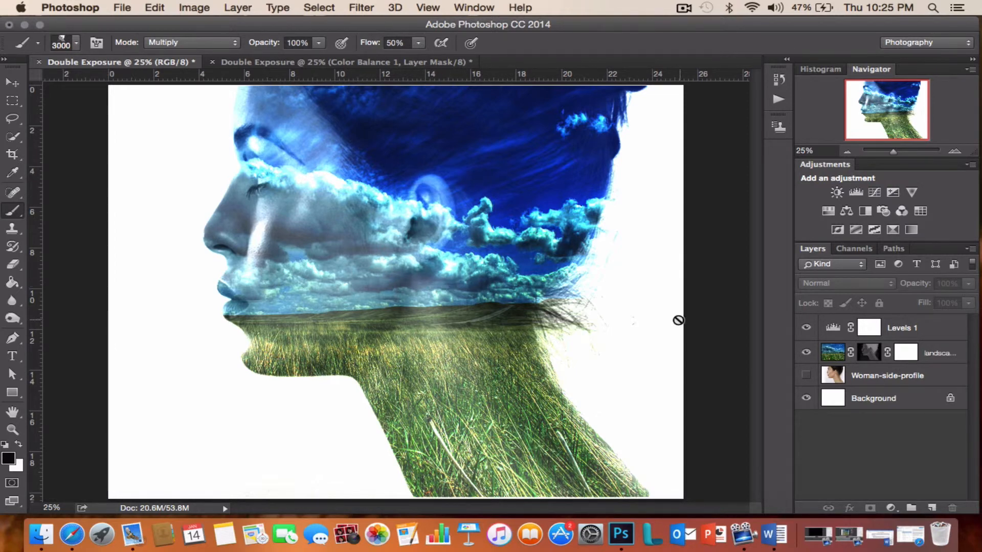
Save a JPEG copy as Double Exposure.jpg on the Desktop, replacing the existing file, at Maximum quality 12 with the Baseline ("Standard") format.
{"action": "left_click", "coordinate": [122, 8]}
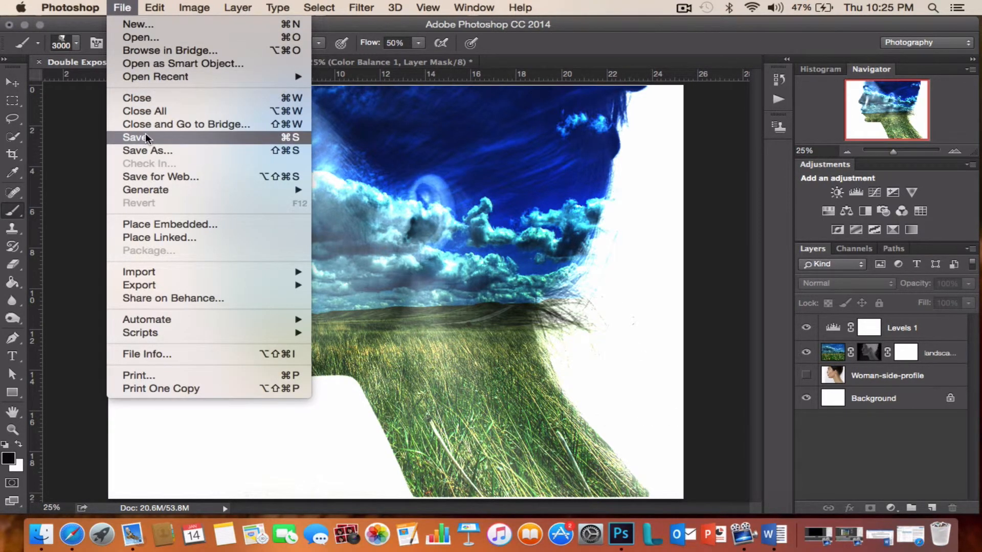
{"action": "left_click", "coordinate": [147, 150]}
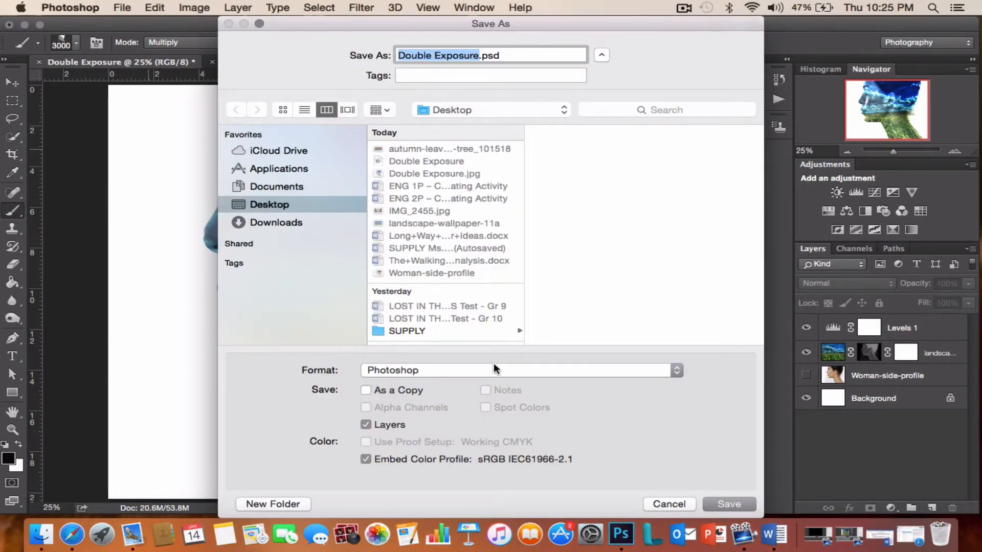
{"action": "left_click", "coordinate": [676, 366]}
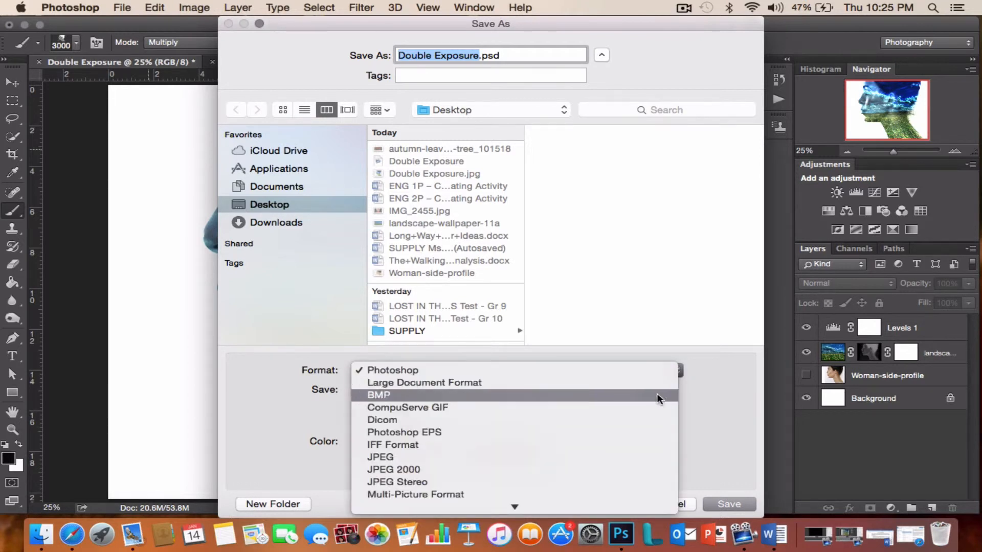
{"action": "left_click", "coordinate": [649, 457]}
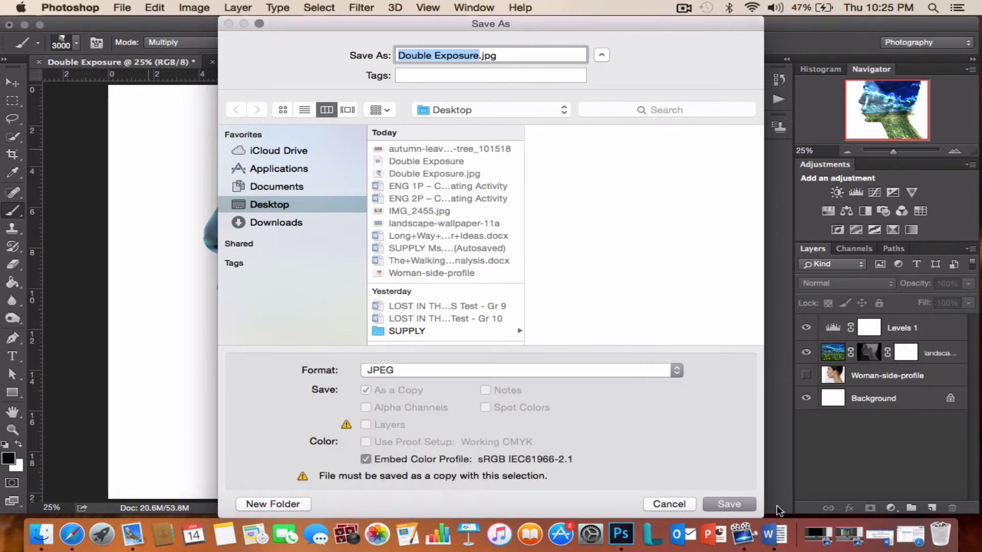
{"action": "left_click", "coordinate": [738, 499]}
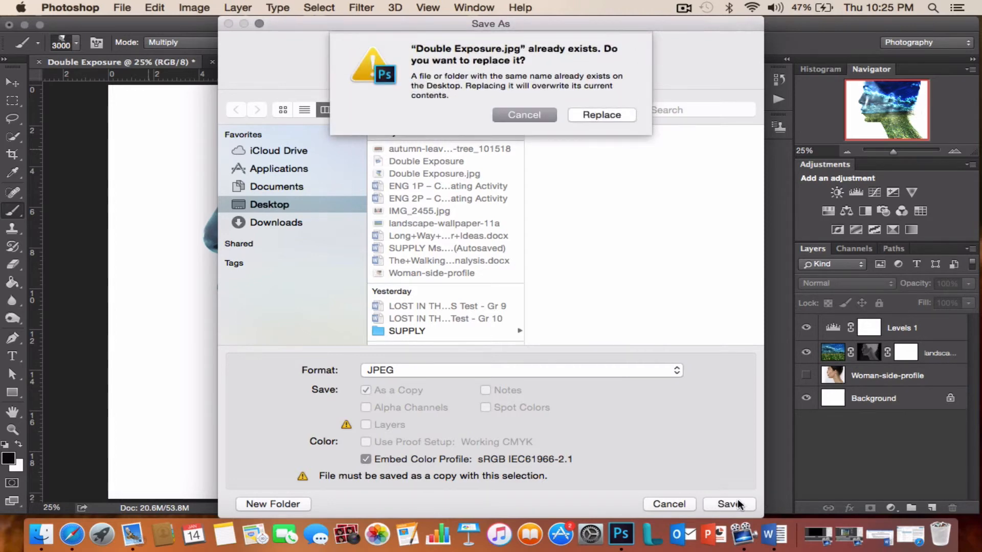
{"action": "left_click", "coordinate": [602, 116]}
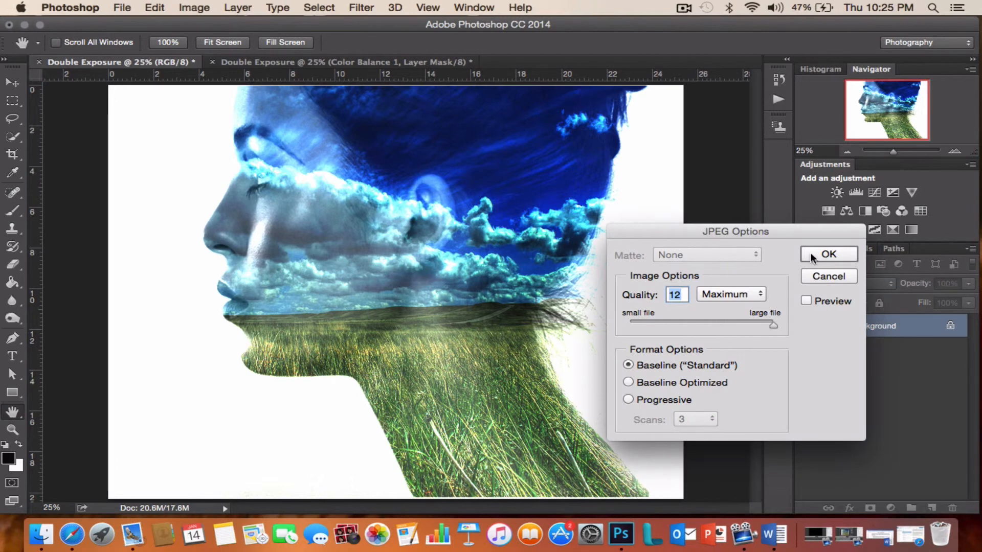
{"action": "left_click", "coordinate": [828, 255]}
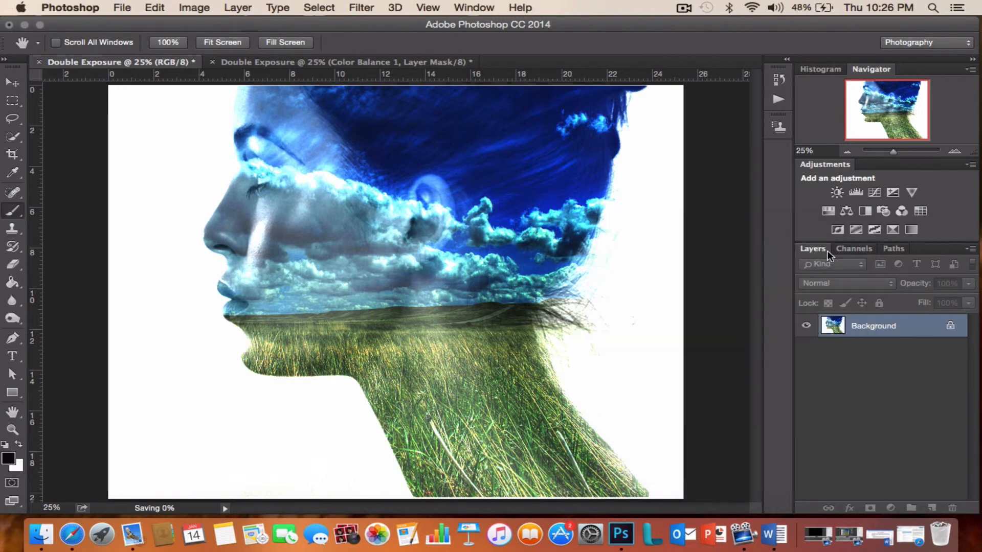
{"action": "left_click", "coordinate": [683, 9]}
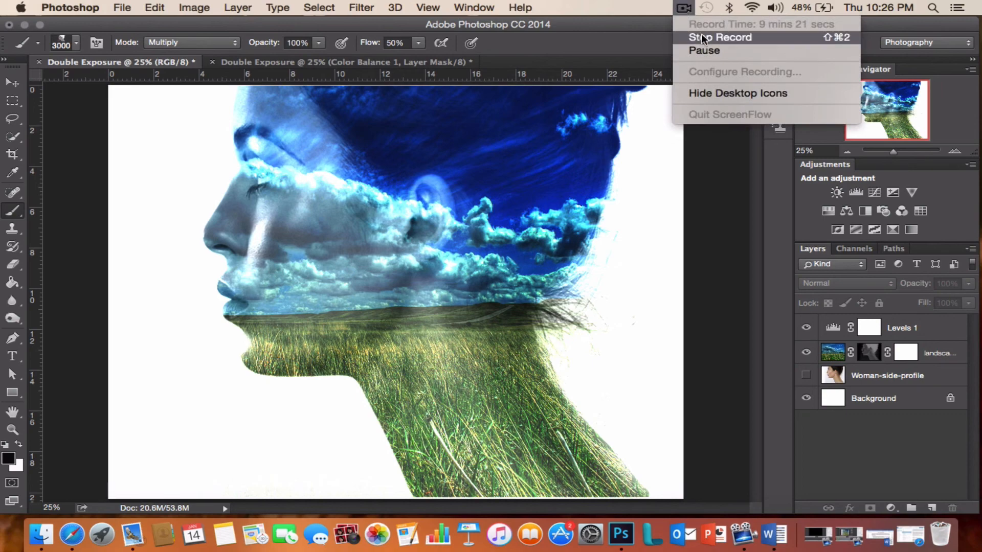